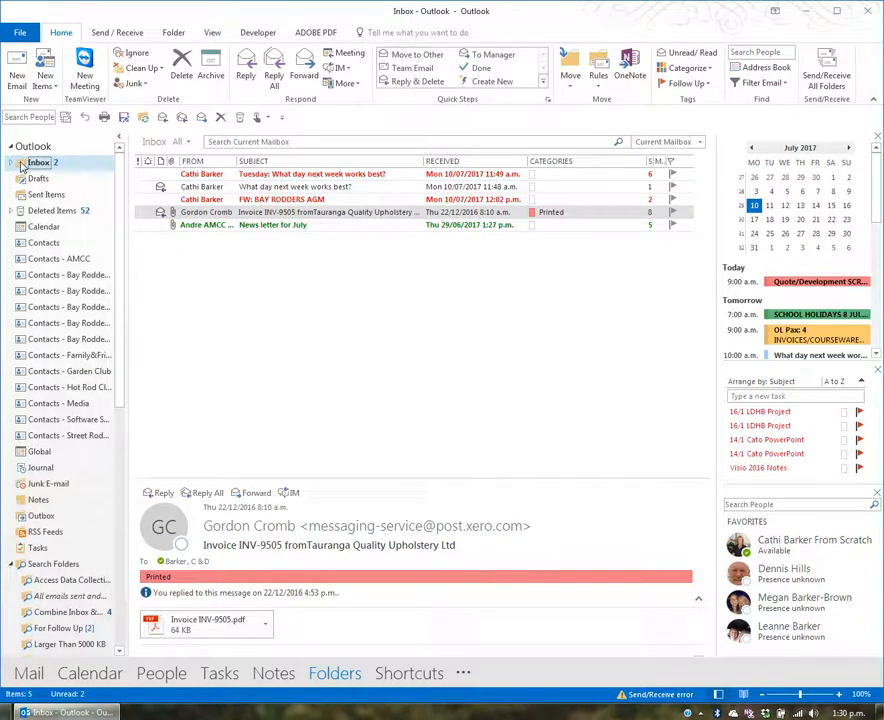
- Show the Calendar folder, hide the docked calendar peek, and switch to the full Calendar module
left_click(42, 228)
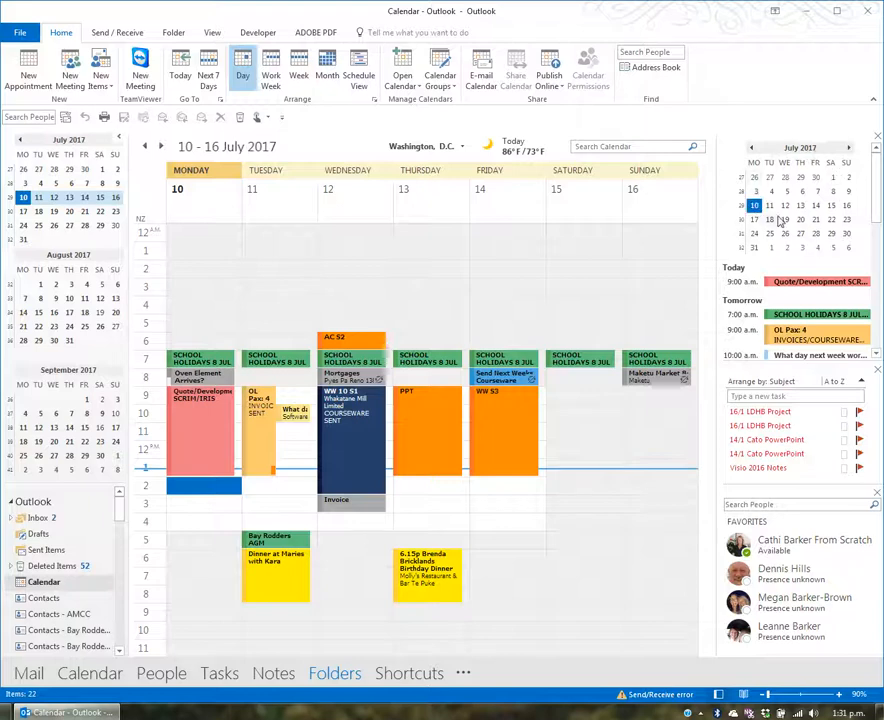
left_click(755, 206)
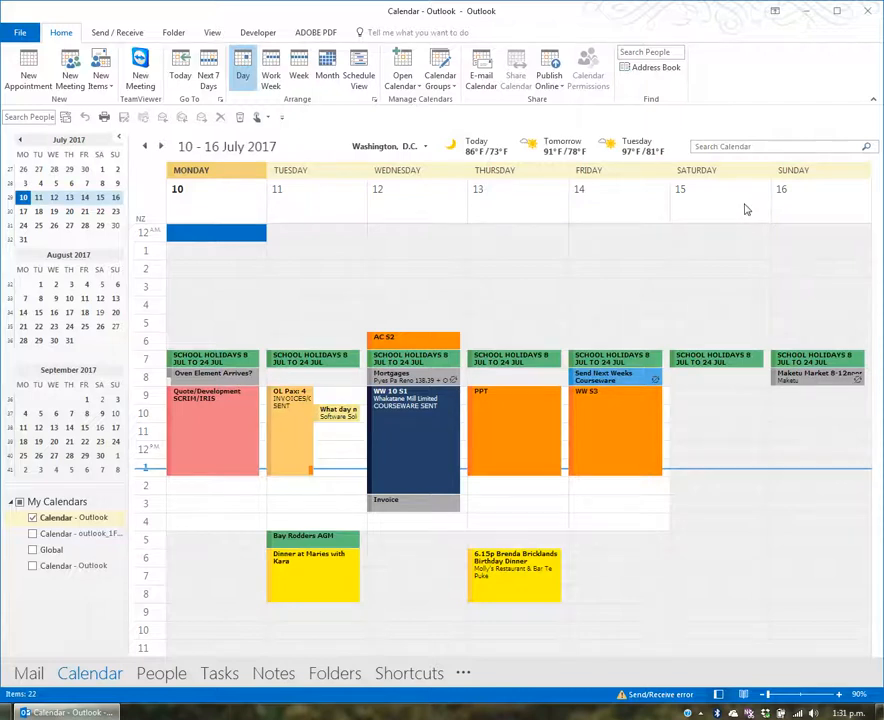
mouse_move(88, 678)
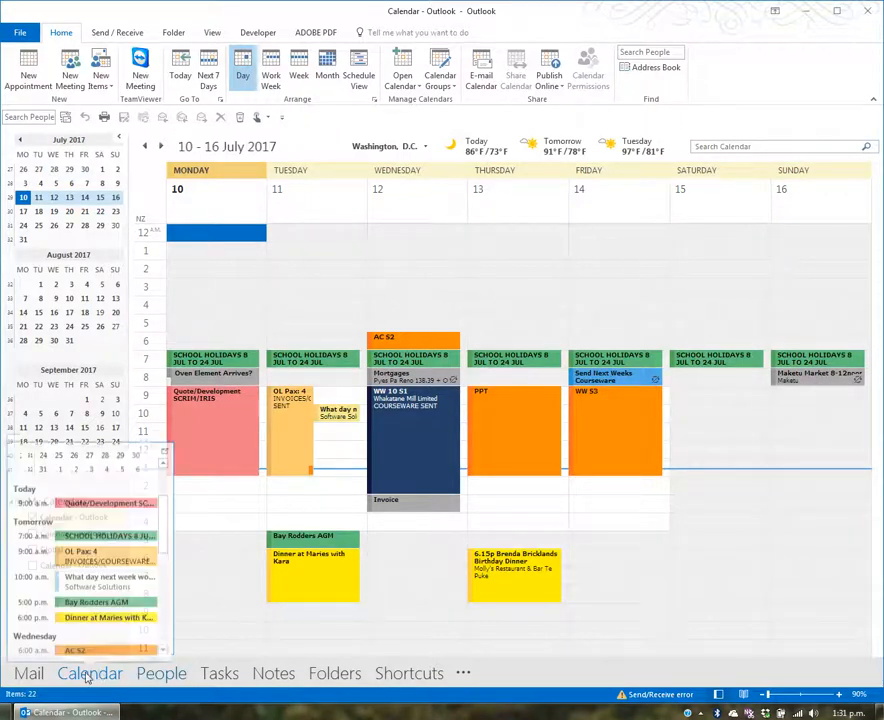
left_click(90, 678)
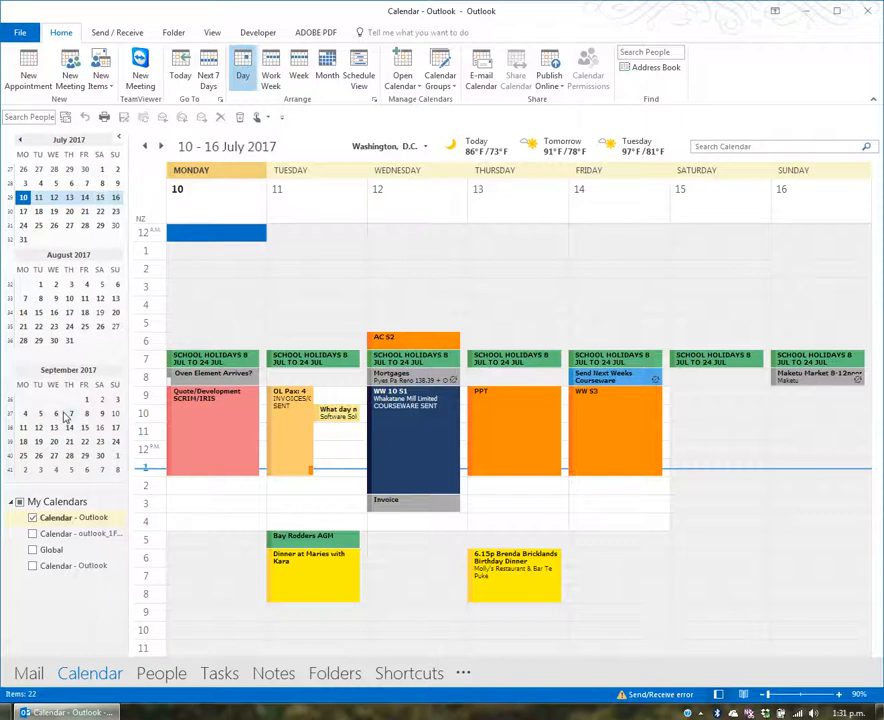
- Display the individual weeks from 17–23 July through 14–20 August 2017 one after another using their week rows
left_click_drag(67, 483, 85, 428)
left_click_drag(85, 527, 85, 497)
left_click(9, 212)
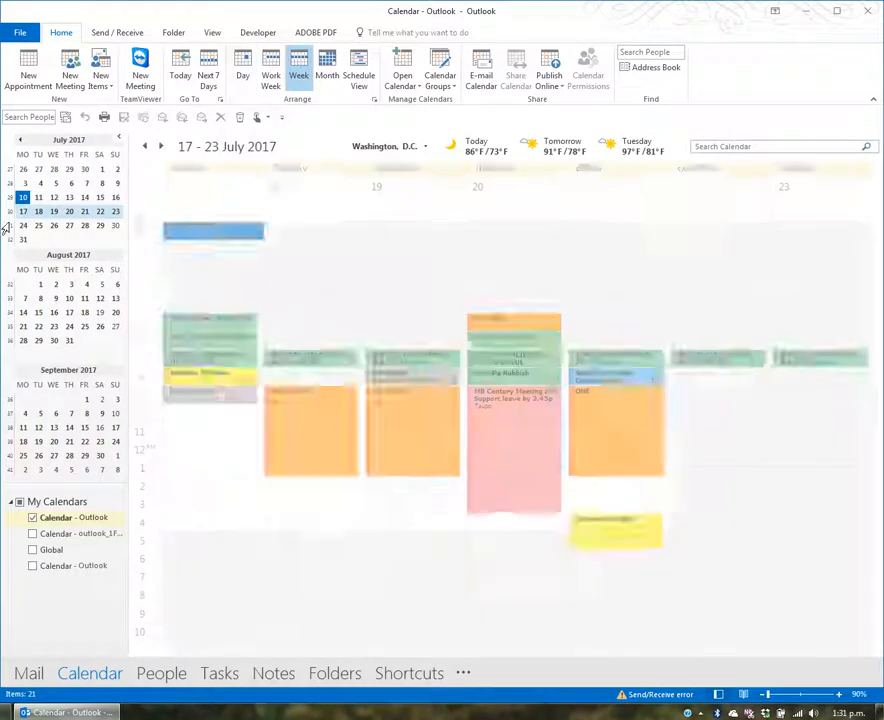
left_click(7, 227)
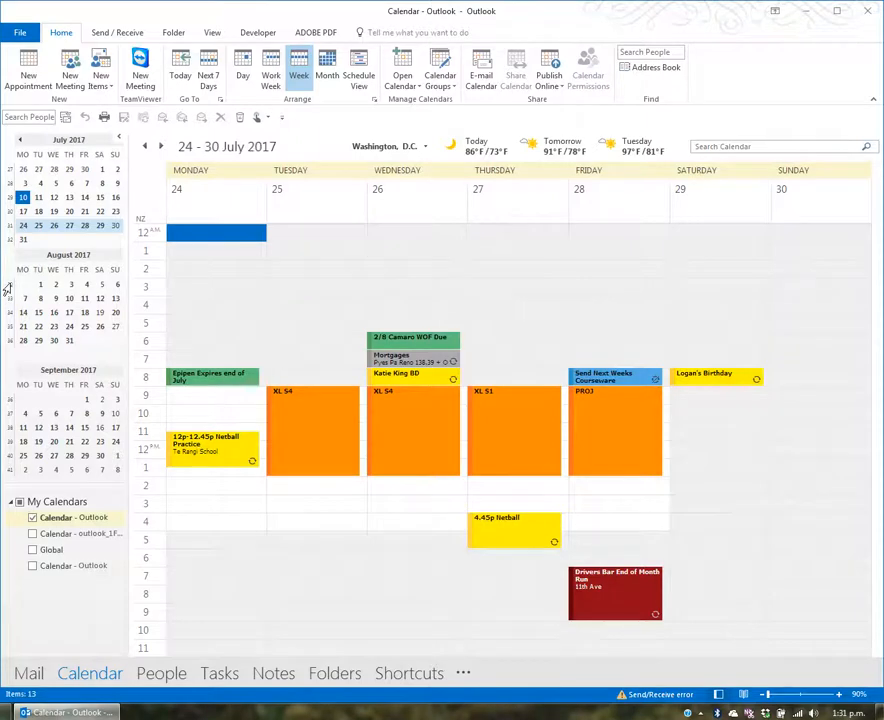
left_click(7, 286)
left_click(8, 303)
left_click(8, 317)
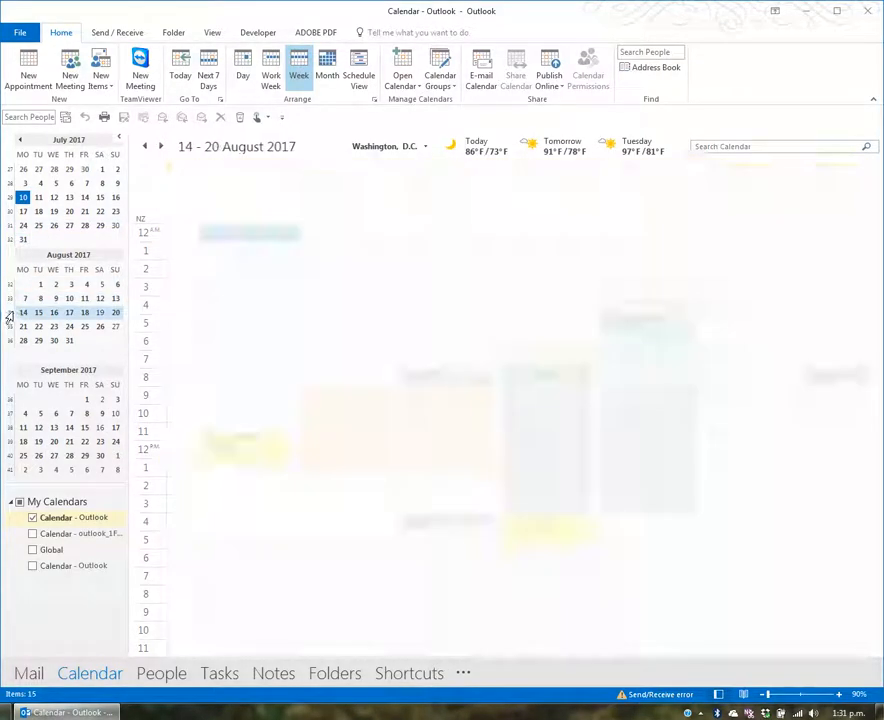
- Step the calendar back two weeks from 14–20 August, and forward week by week to 28 August – 3 September 2017
left_click(146, 147)
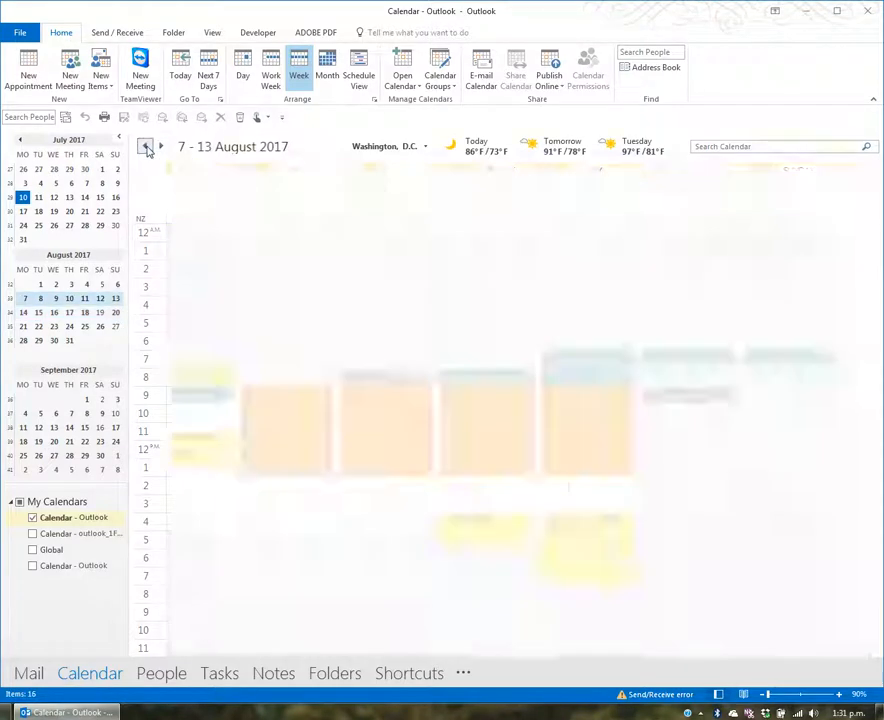
left_click(146, 147)
left_click(161, 147)
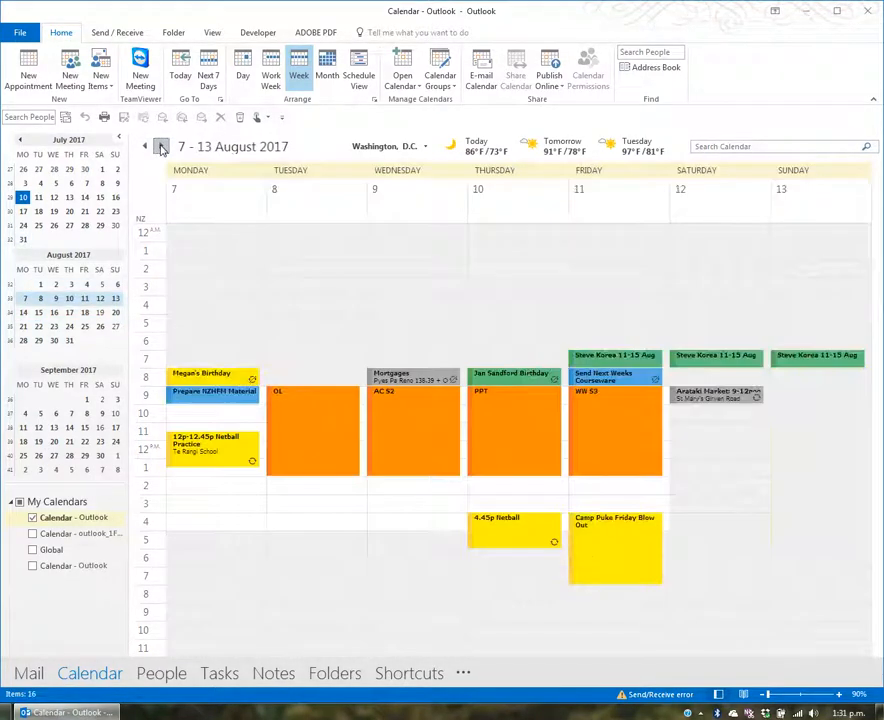
left_click(161, 147)
left_click(161, 147)
left_click(161, 147)
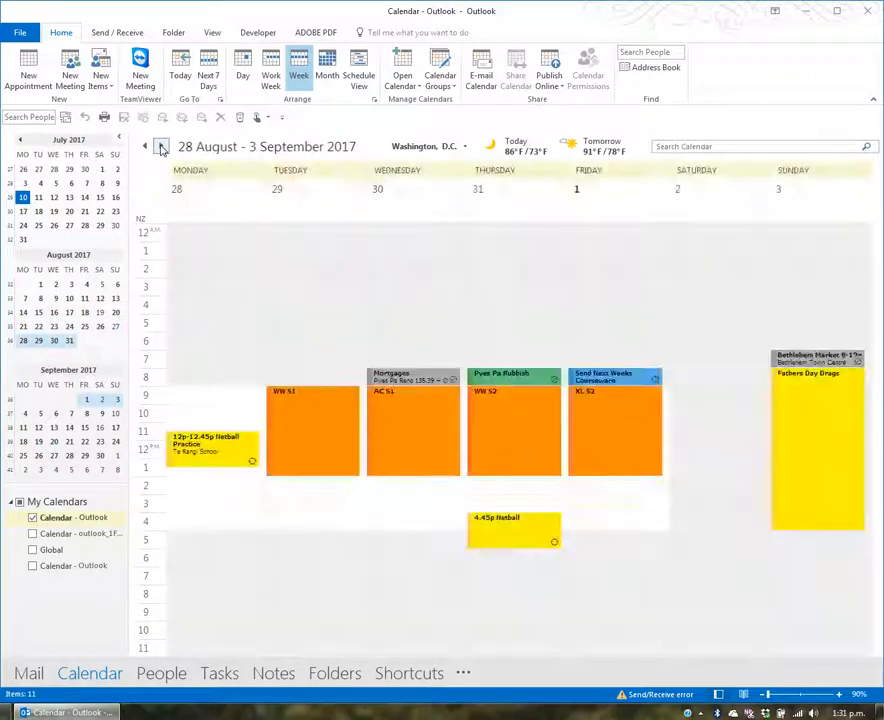
- Show the next 7 days, advance the calendar three weeks to 31 July – 6 August, and return to today
left_click(208, 77)
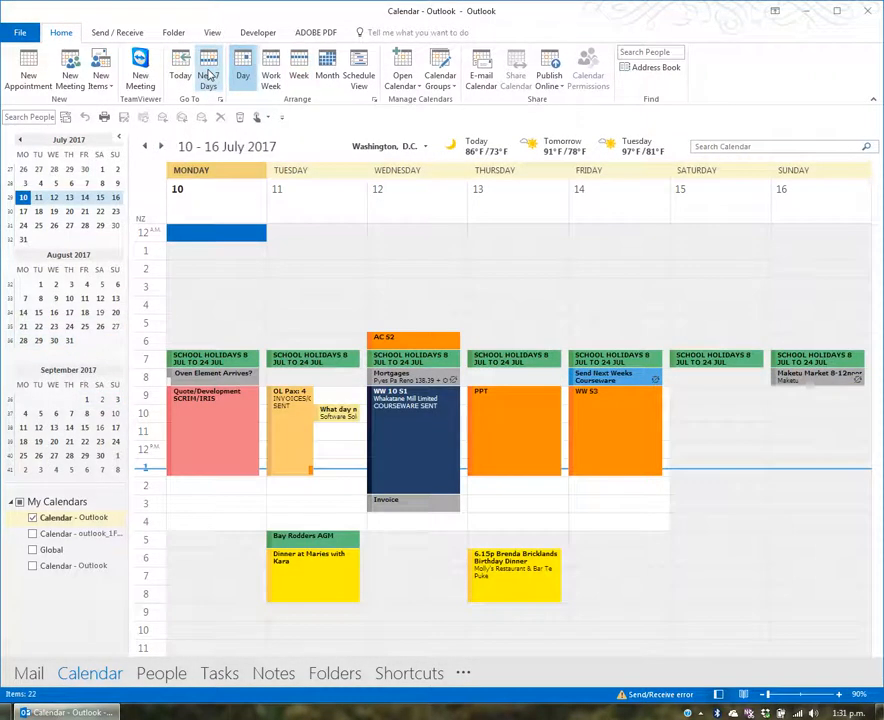
left_click(162, 147)
left_click(162, 147)
left_click(162, 147)
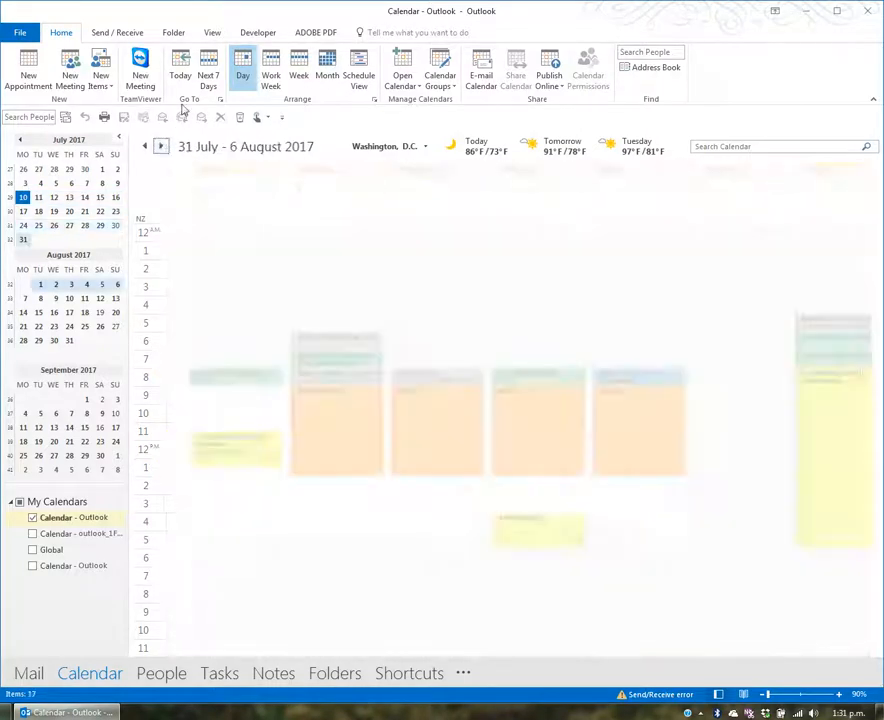
left_click(181, 77)
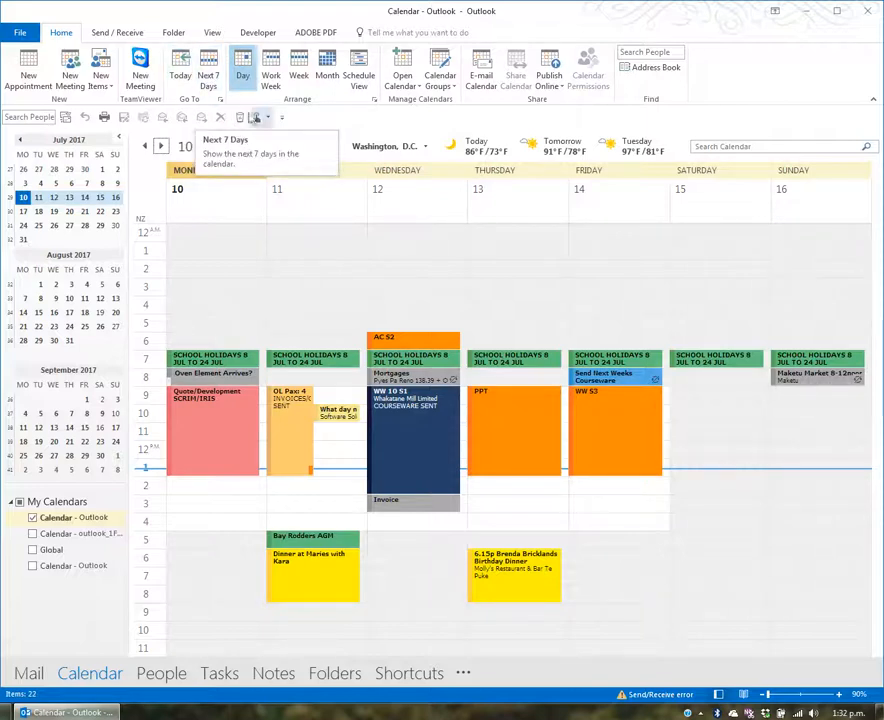
- View the calendar in Day, Work Week, Week, Month and Schedule arrangements, ending in the Week arrangement
left_click(244, 75)
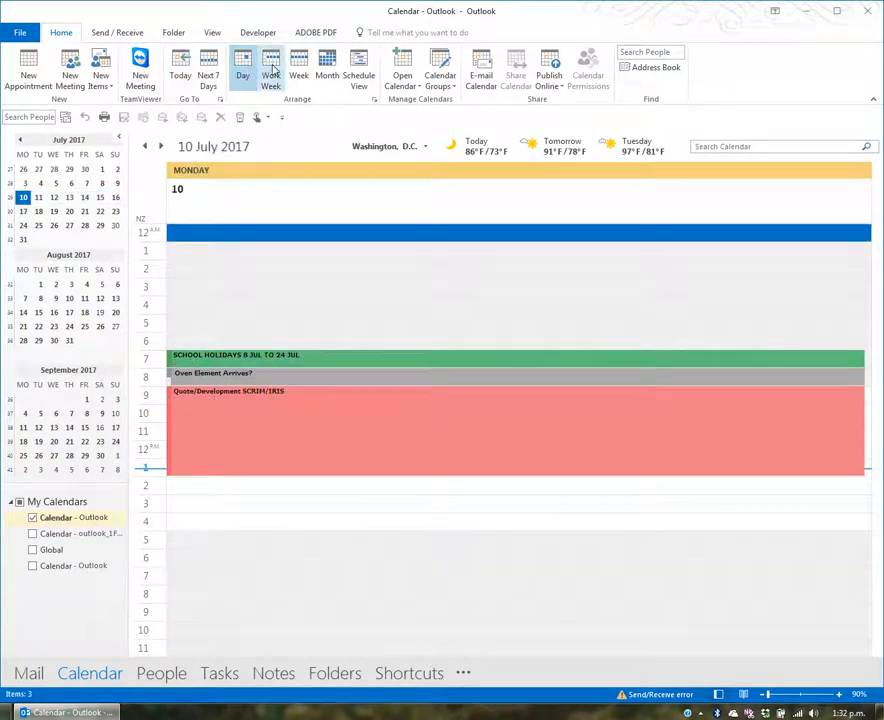
left_click(271, 73)
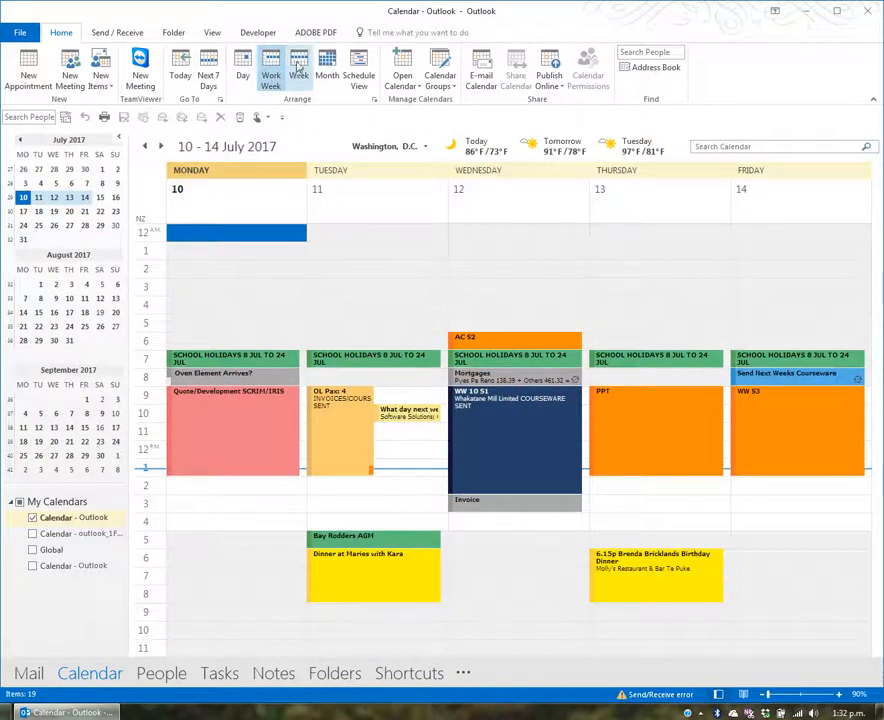
left_click(299, 73)
left_click(326, 70)
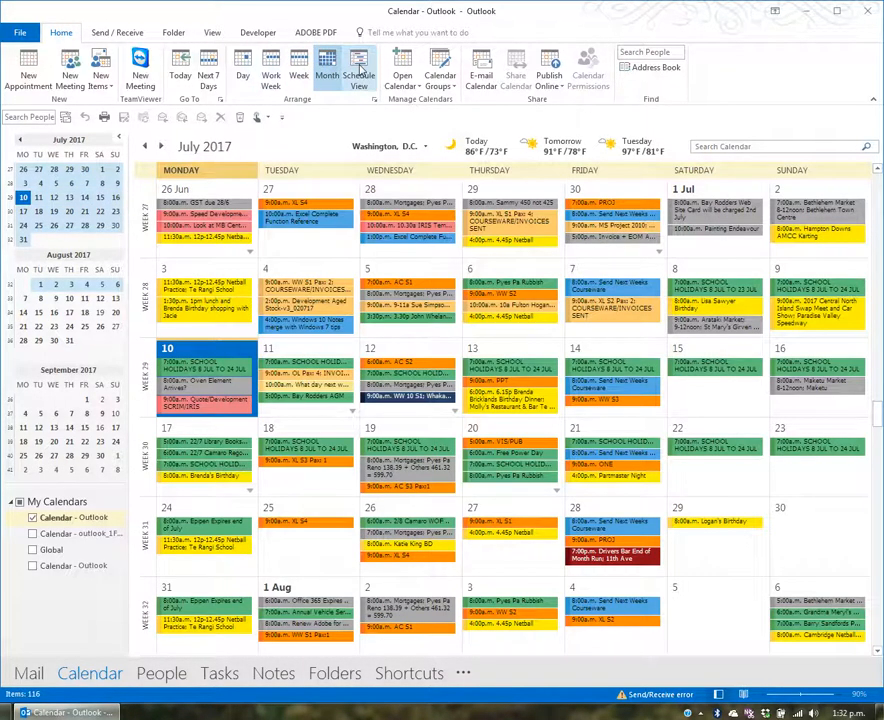
left_click(360, 72)
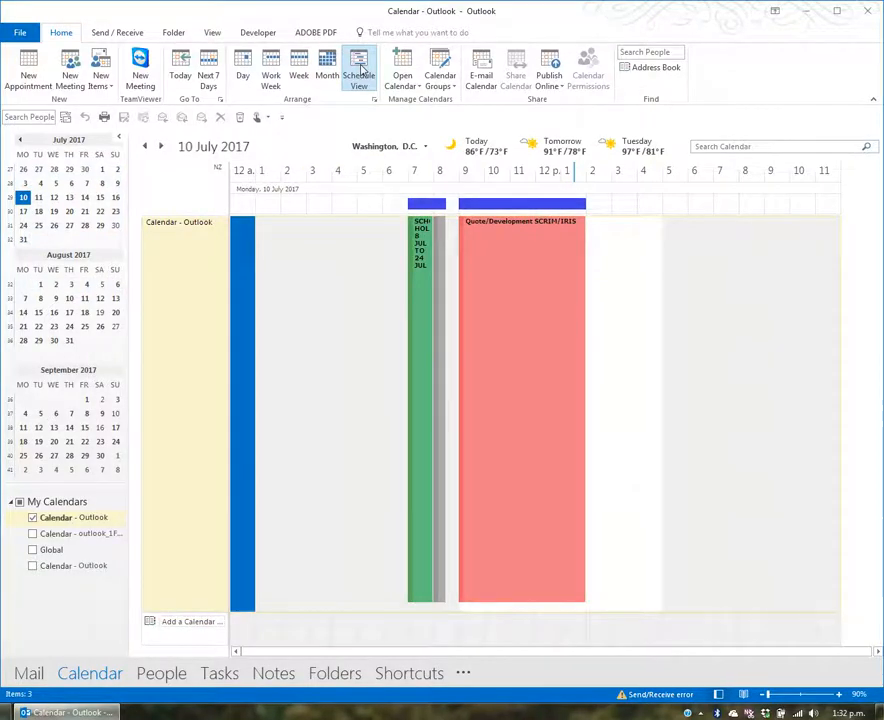
left_click(299, 70)
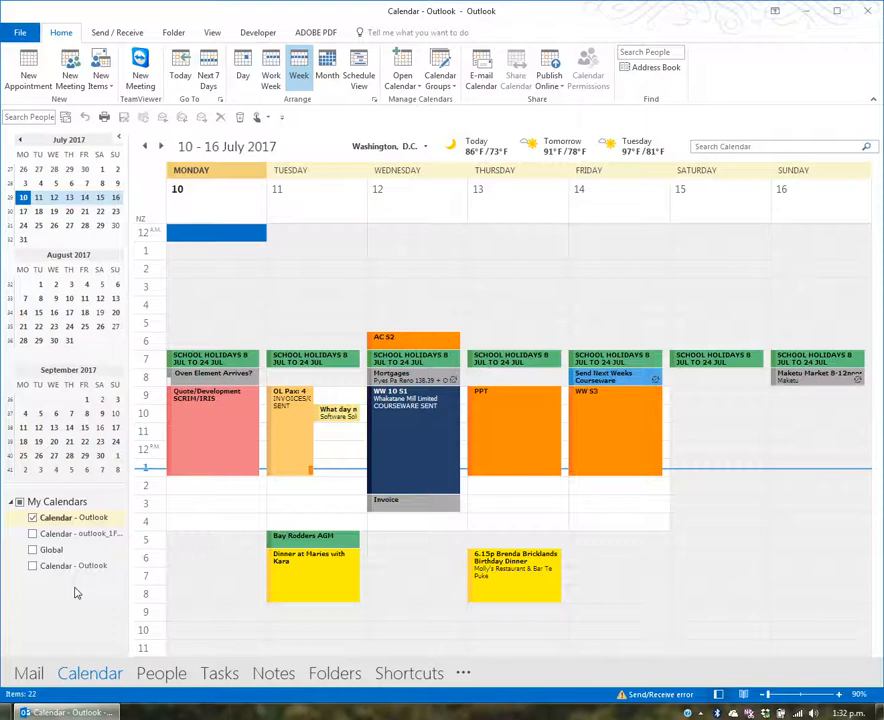
- Open the Calendar settings in Outlook Options and reposition the dialog over the calendar
left_click(20, 32)
left_click(37, 358)
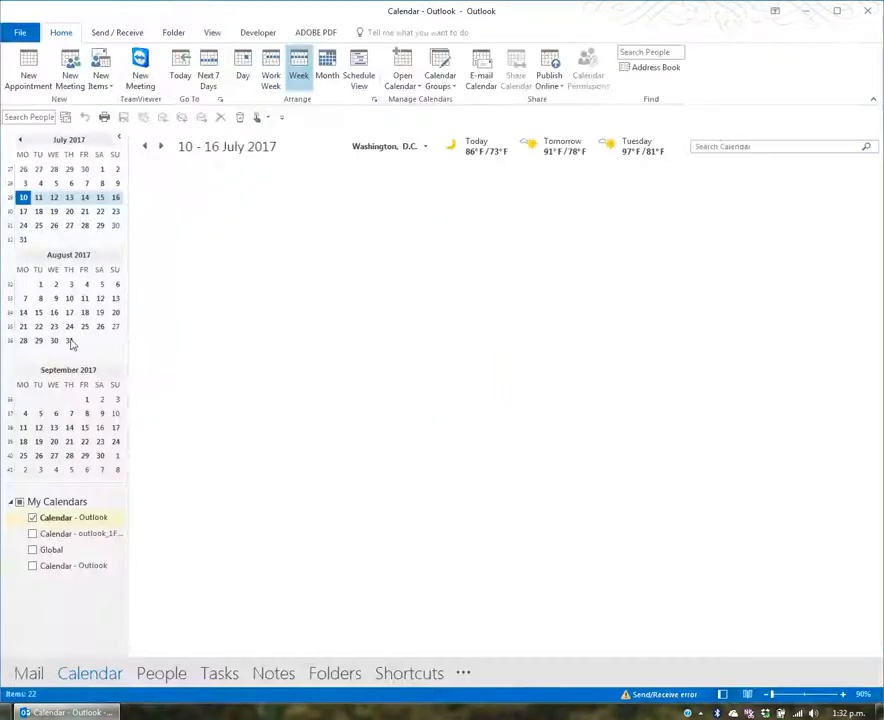
left_click(154, 214)
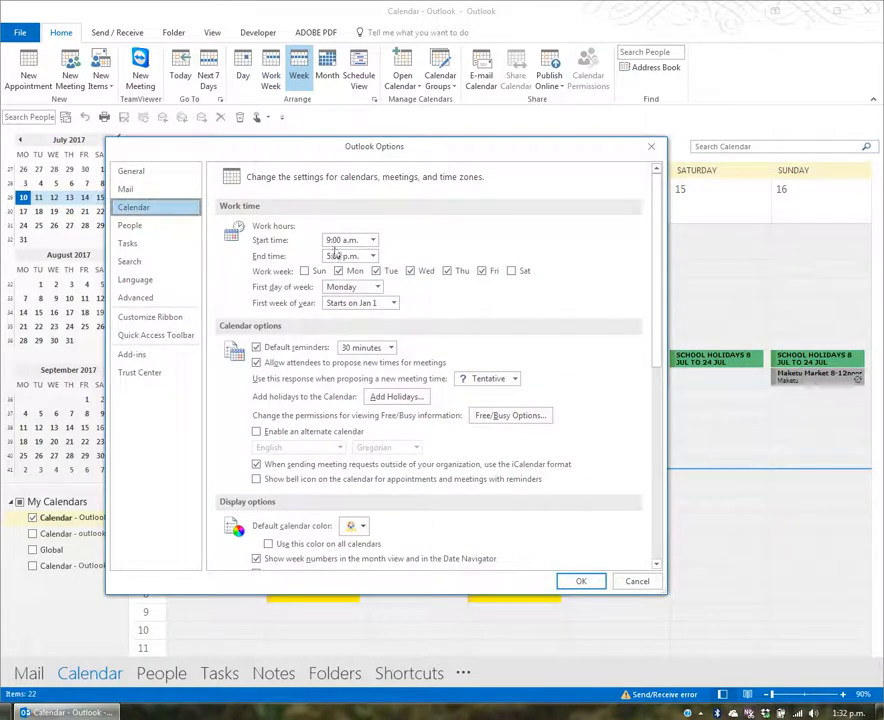
left_click_drag(338, 153, 669, 265)
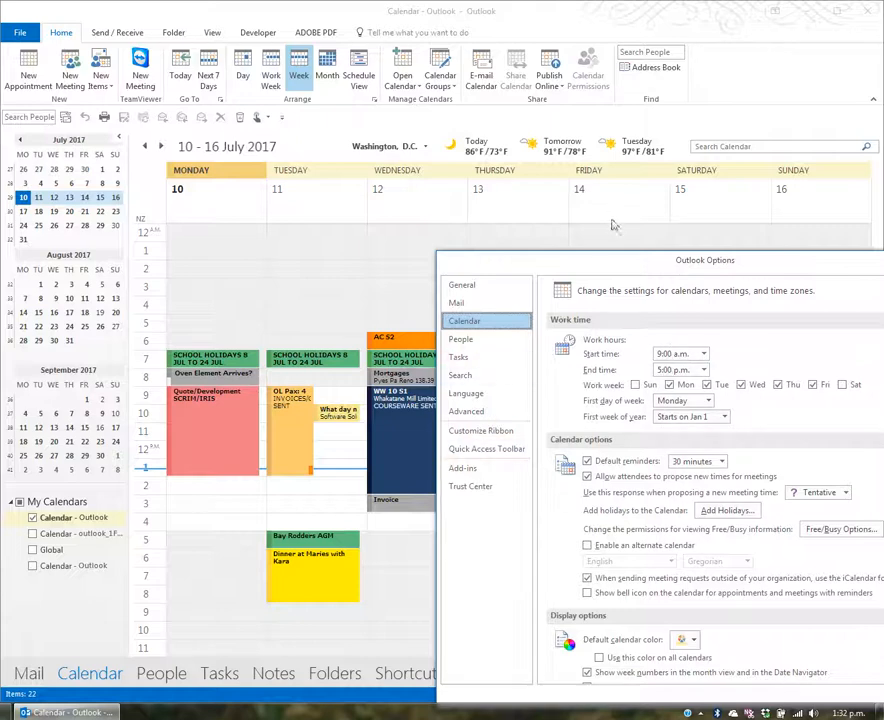
left_click_drag(612, 263, 226, 198)
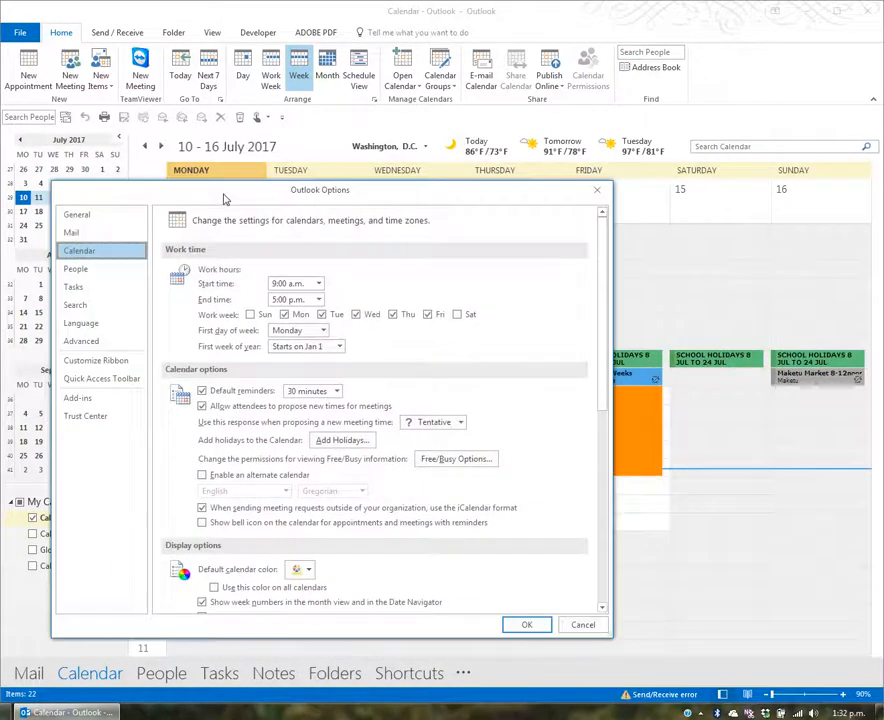
- Set the work hours to 8:00 a.m. through 6:00 p.m., and exclude Wednesday from the work week before including it again
left_click(318, 285)
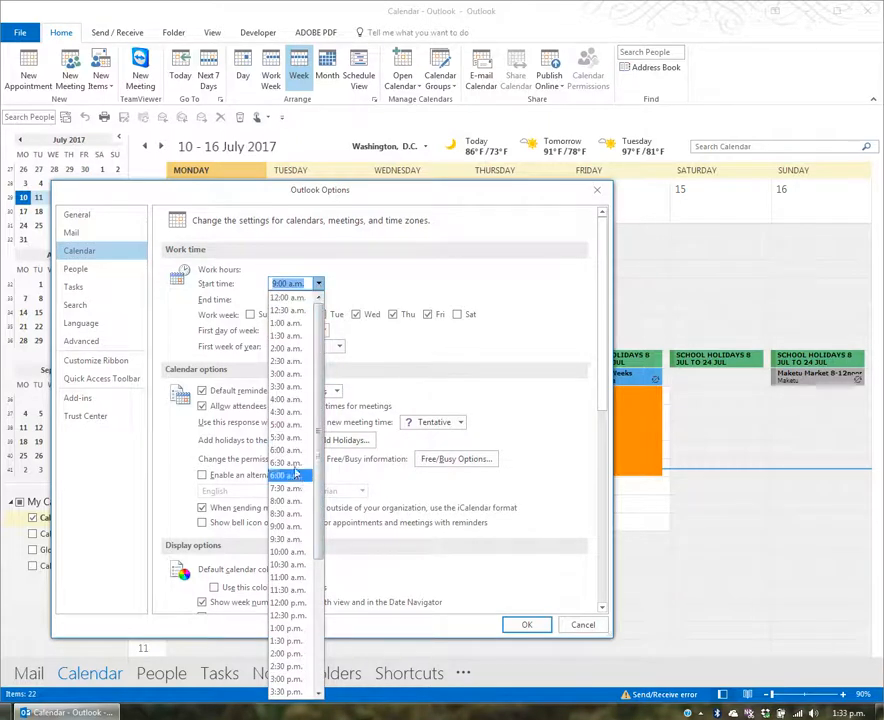
left_click(295, 500)
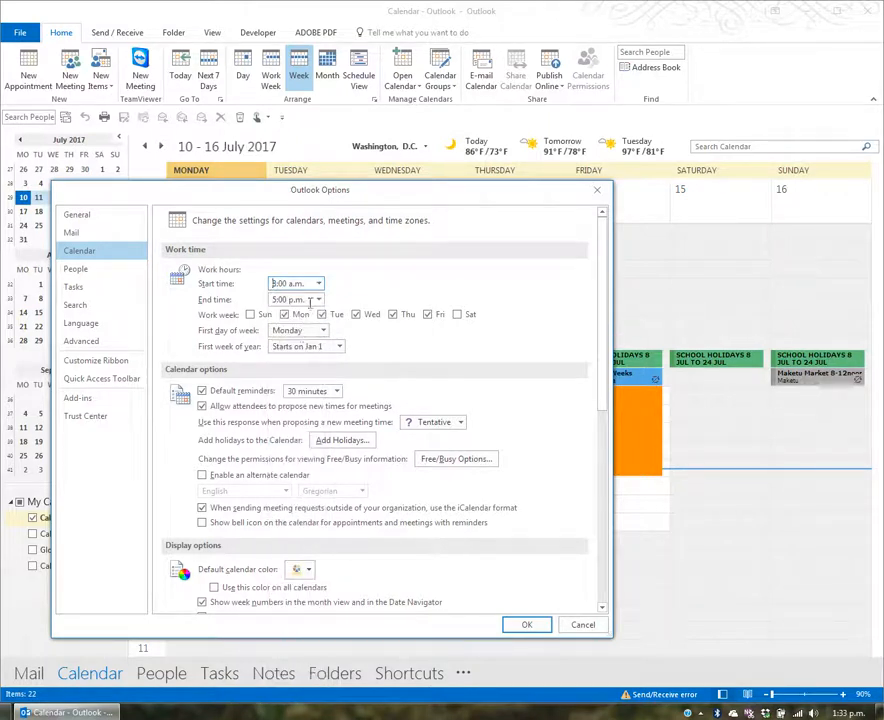
left_click(318, 300)
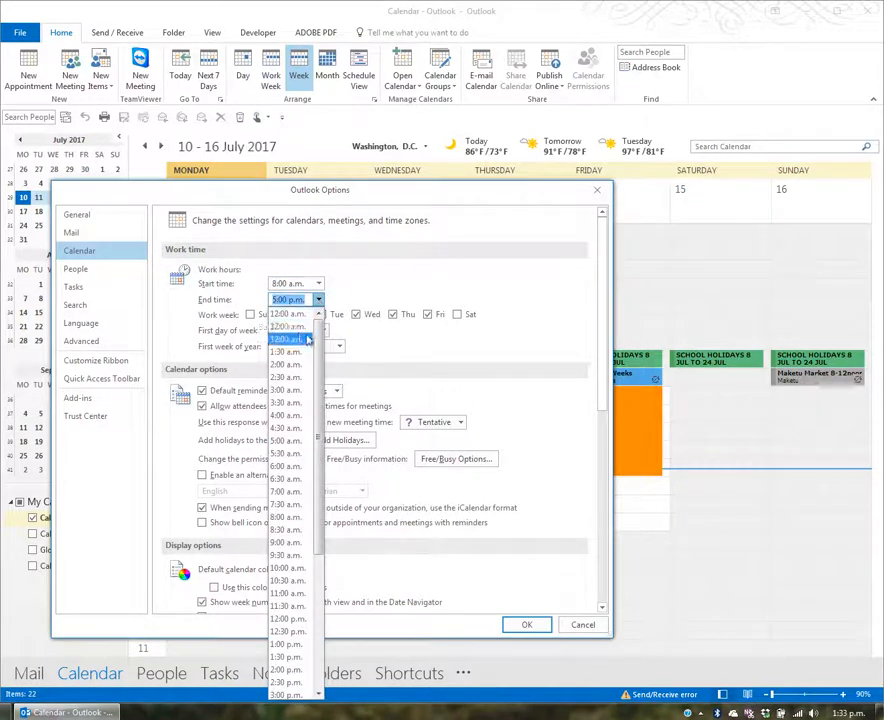
scroll(310, 560, "down", 3)
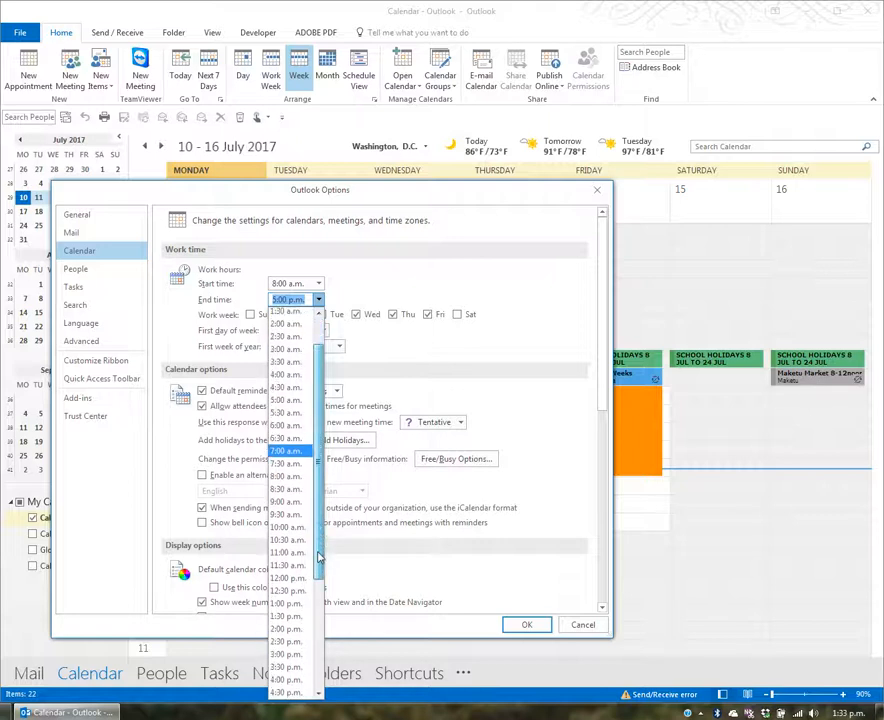
left_click(290, 657)
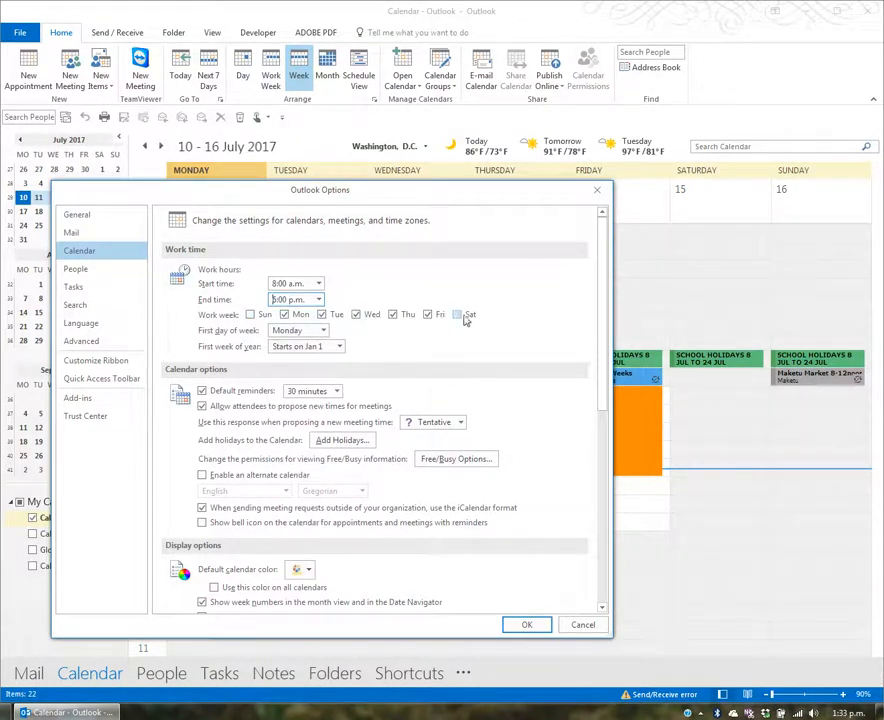
left_click(366, 316)
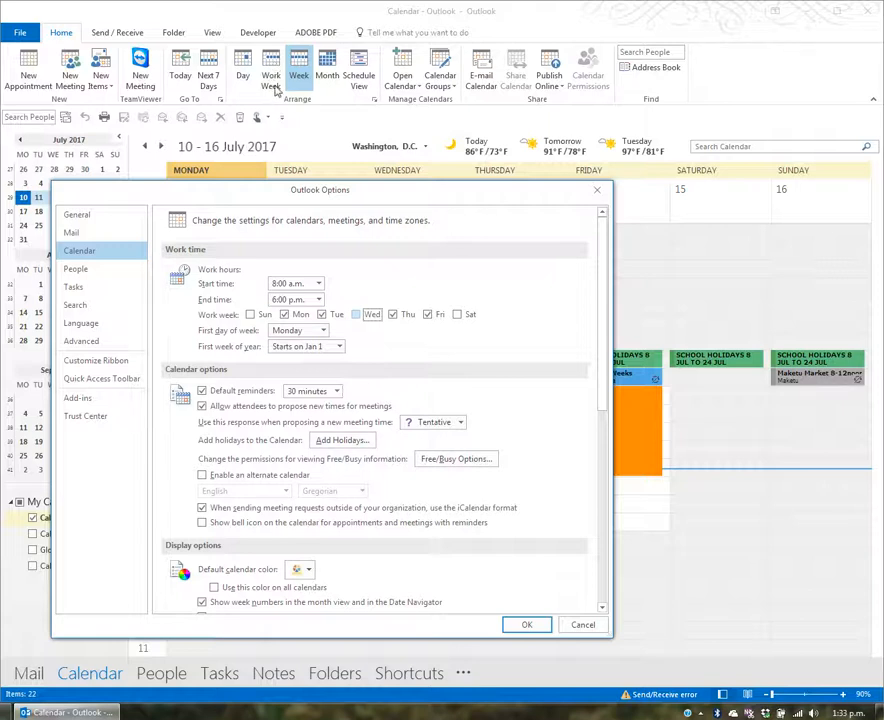
left_click(359, 316)
- Review the available choices for the first week of the year and the default reminder time without changing them
left_click(340, 347)
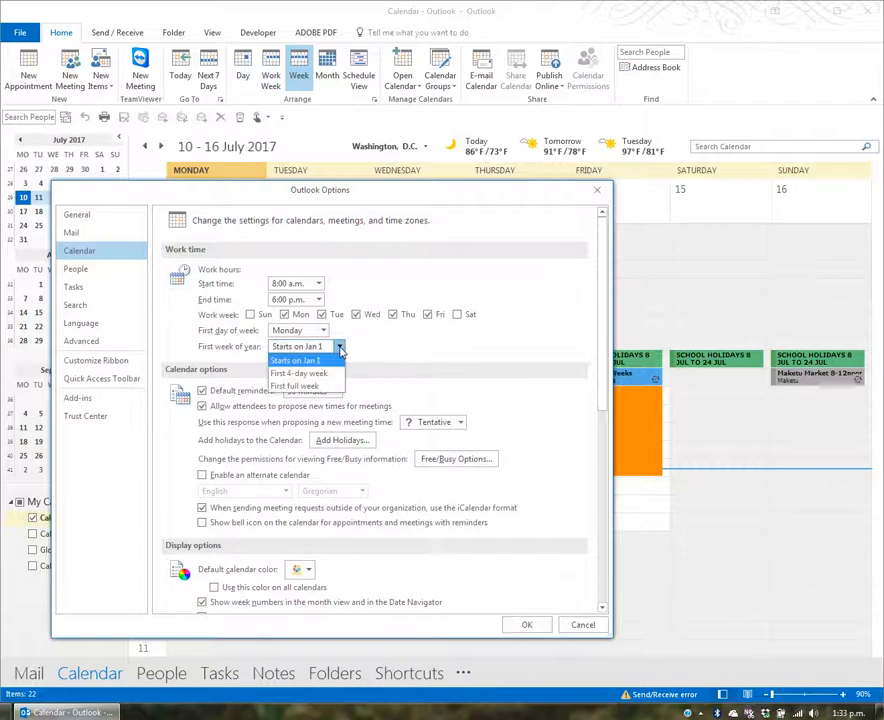
left_click(340, 347)
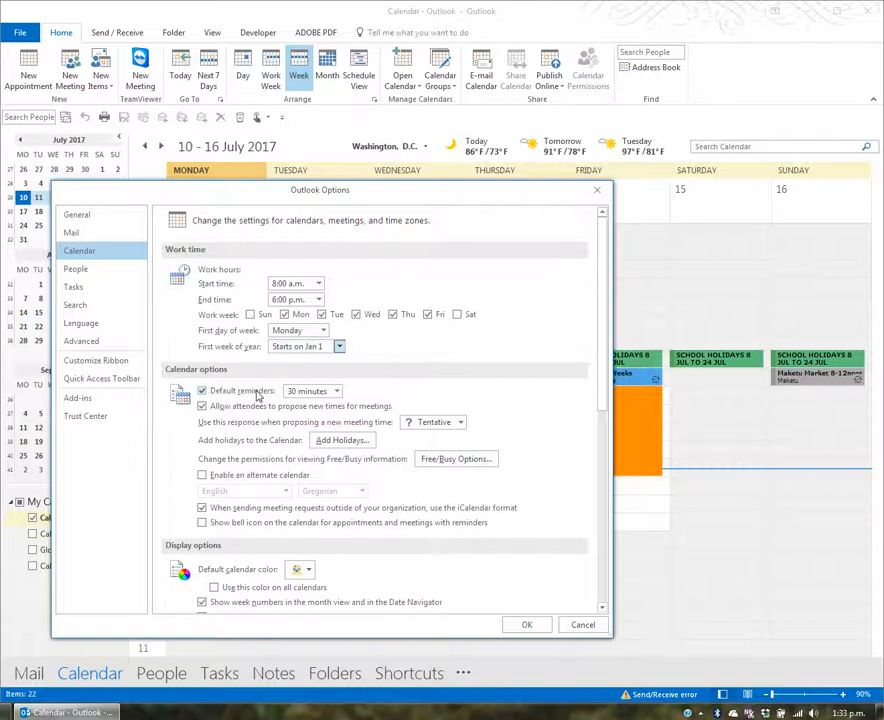
left_click(337, 392)
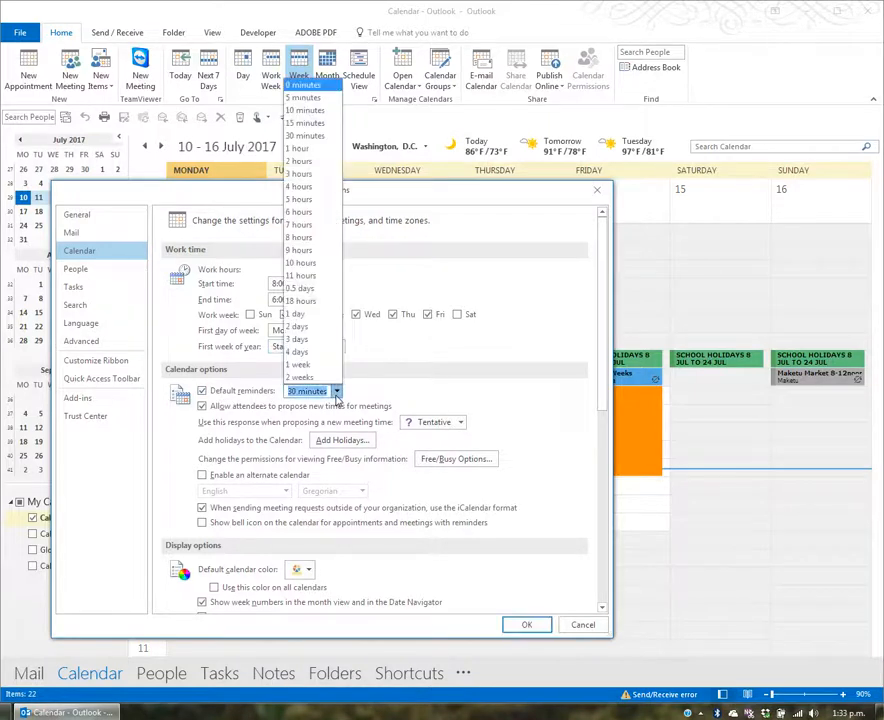
left_click(337, 392)
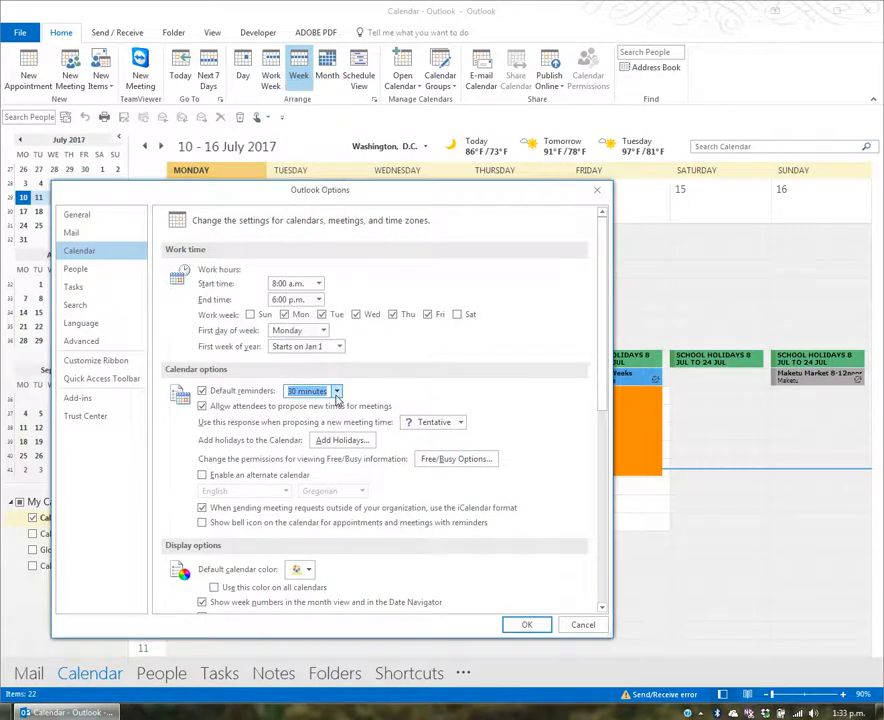
- Set the default calendar color to blue in the display options
scroll(421, 464, "down", 2)
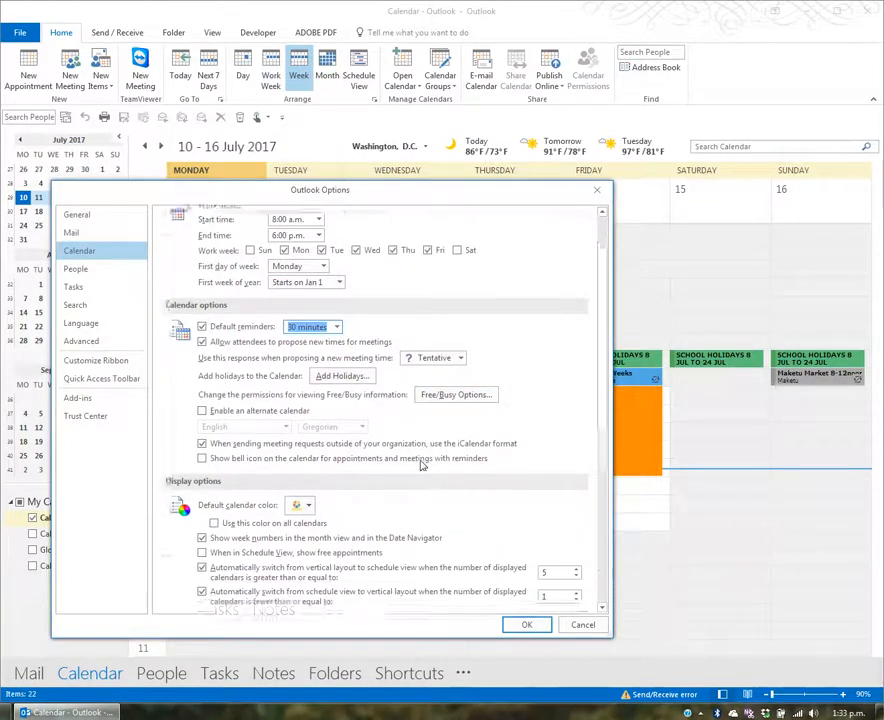
scroll(421, 464, "down", 2)
left_click(307, 443)
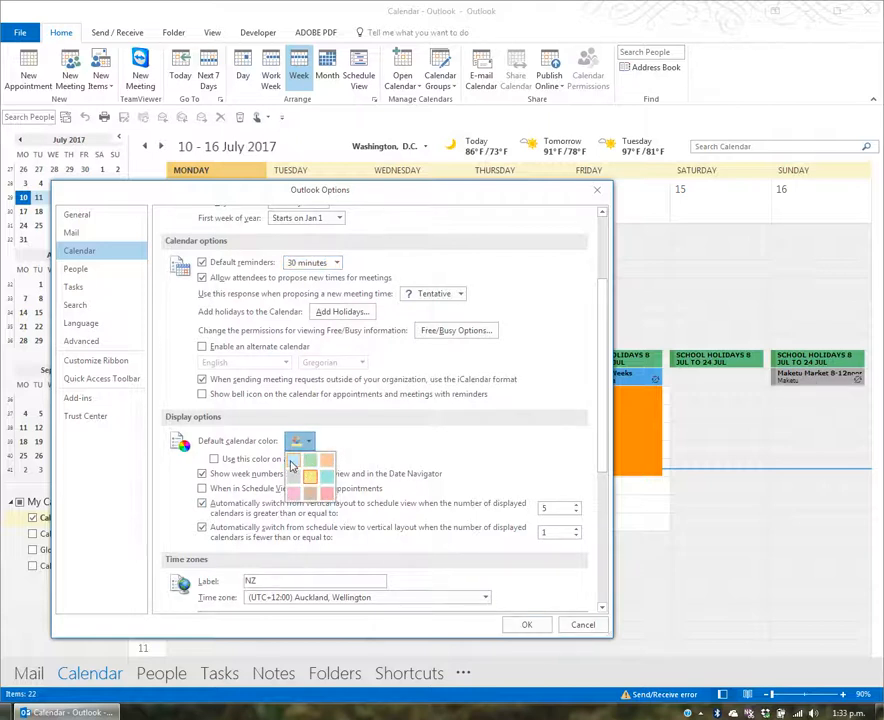
left_click(292, 464)
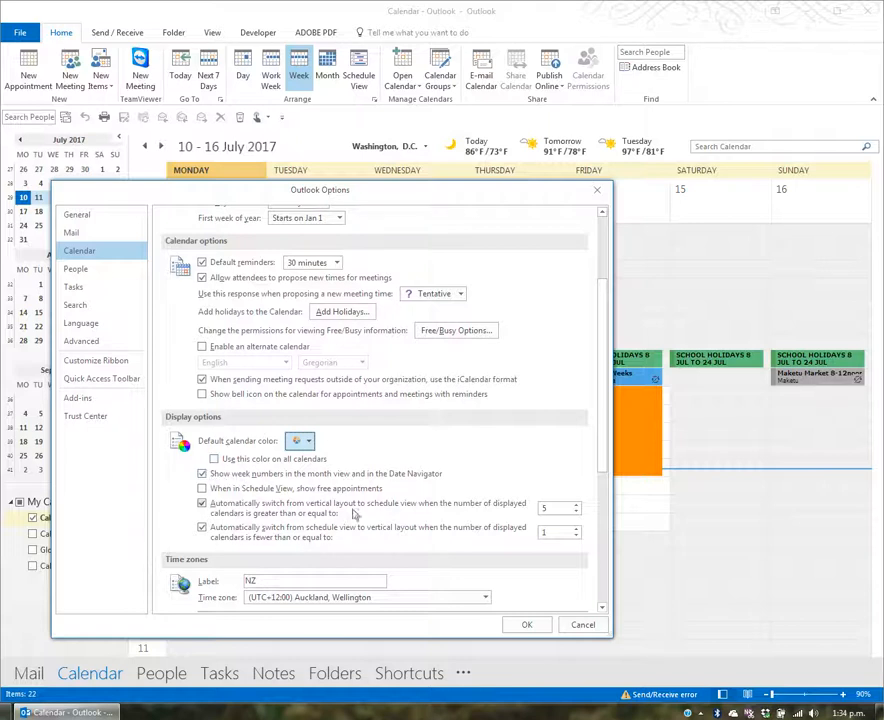
- Enable a second time zone in the calendar options and label it USA
left_click(601, 608)
left_click(601, 608)
left_click(601, 608)
left_click(601, 609)
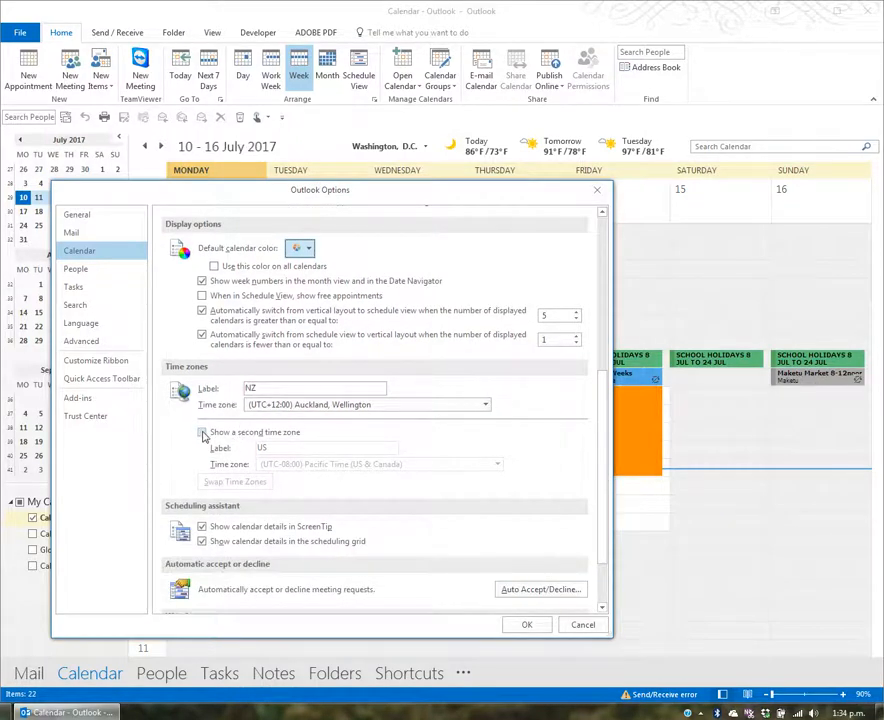
left_click(202, 433)
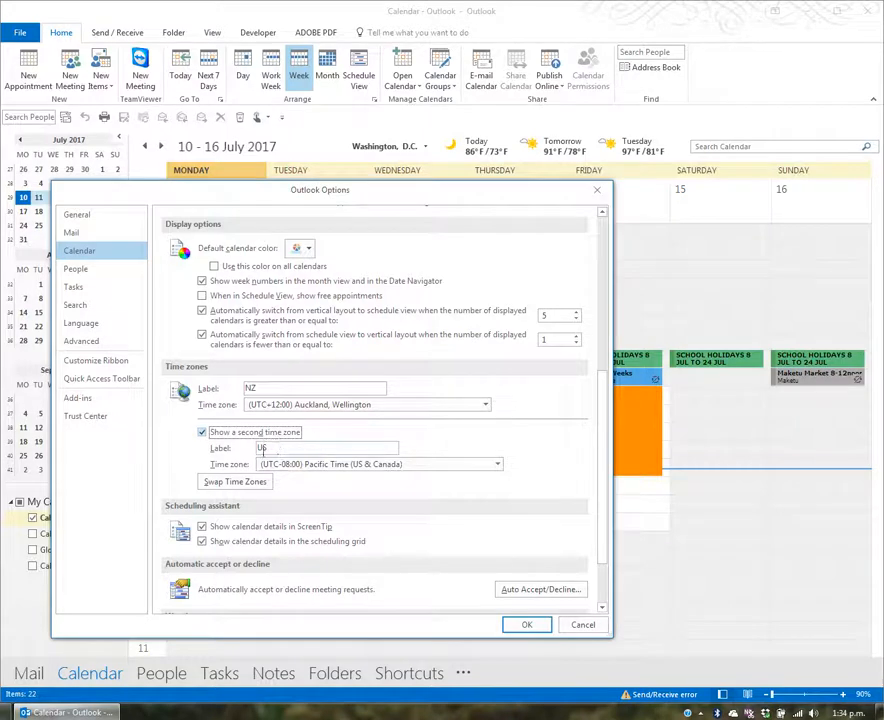
left_click(277, 447)
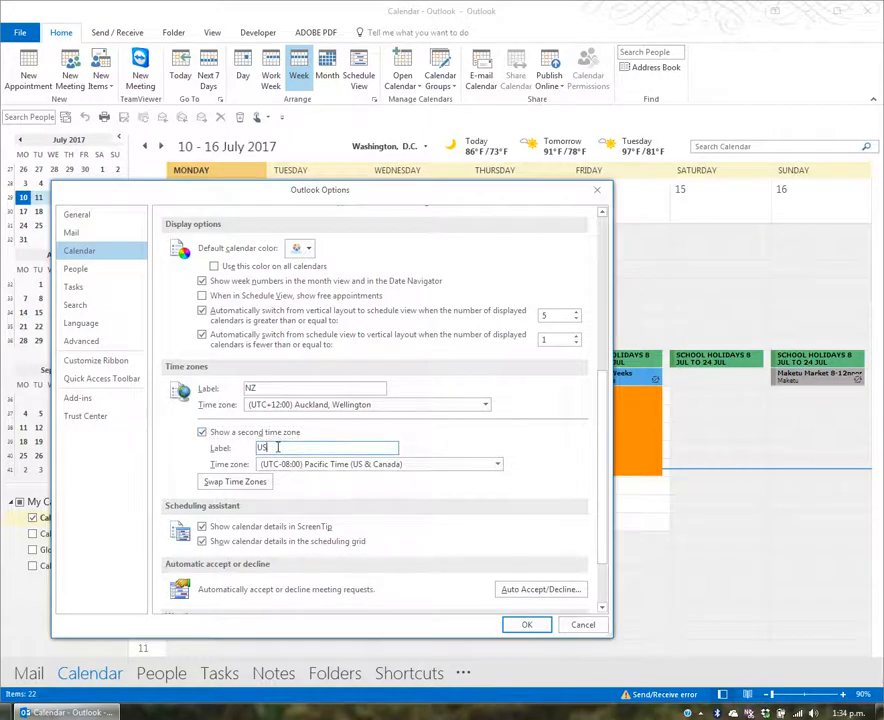
type("A")
- Keep (UTC-08:00) Pacific Time (US & Canada) as the second time zone, check the weather settings, and apply the calendar options
left_click(370, 465)
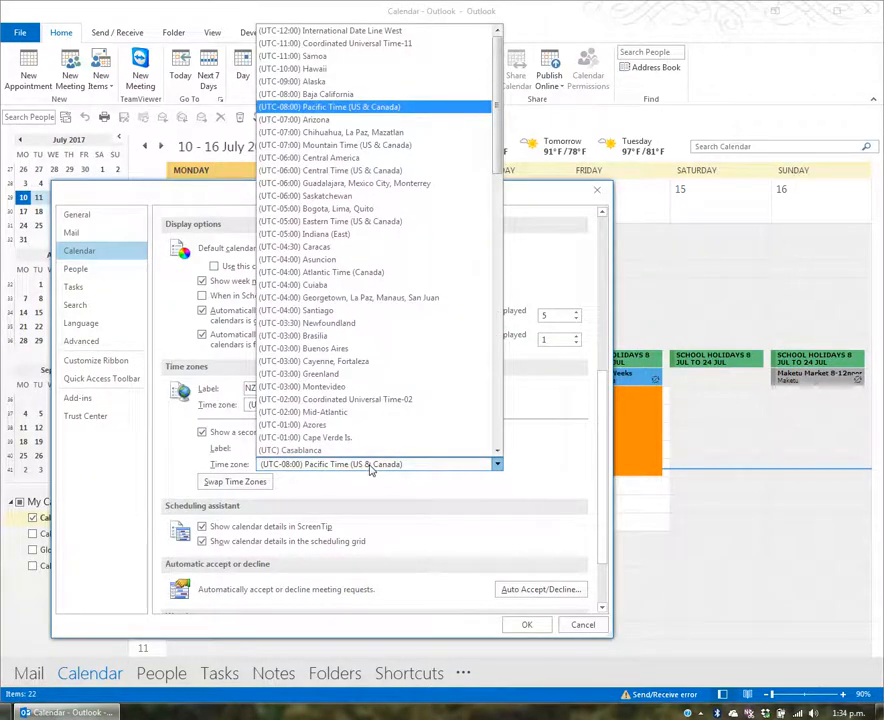
left_click(370, 466)
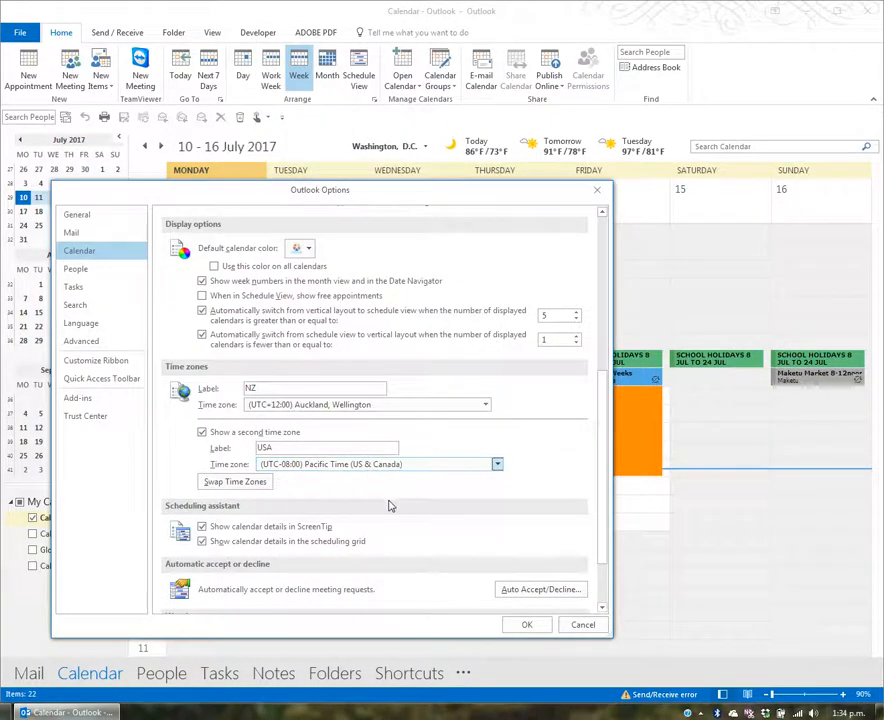
scroll(392, 506, "down", 1)
scroll(390, 506, "down", 1)
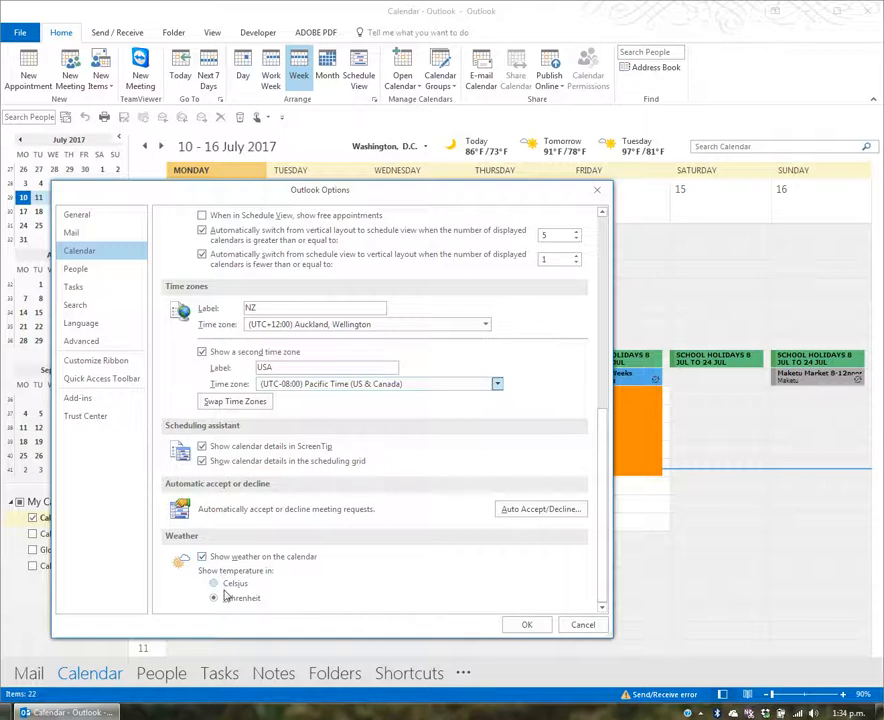
left_click(541, 628)
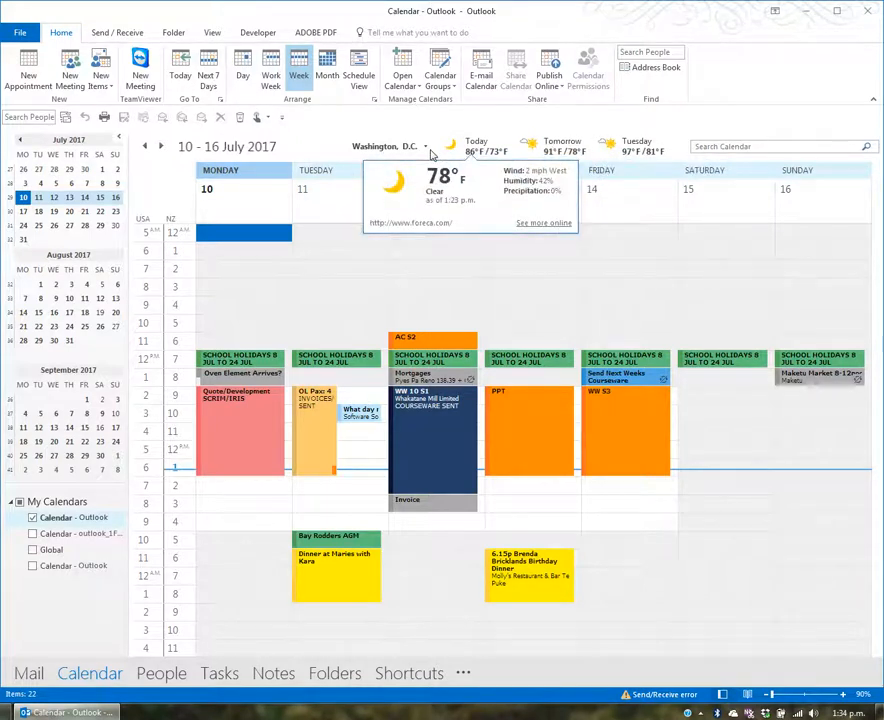
- Change the calendar's weather location to Tauranga
left_click(396, 160)
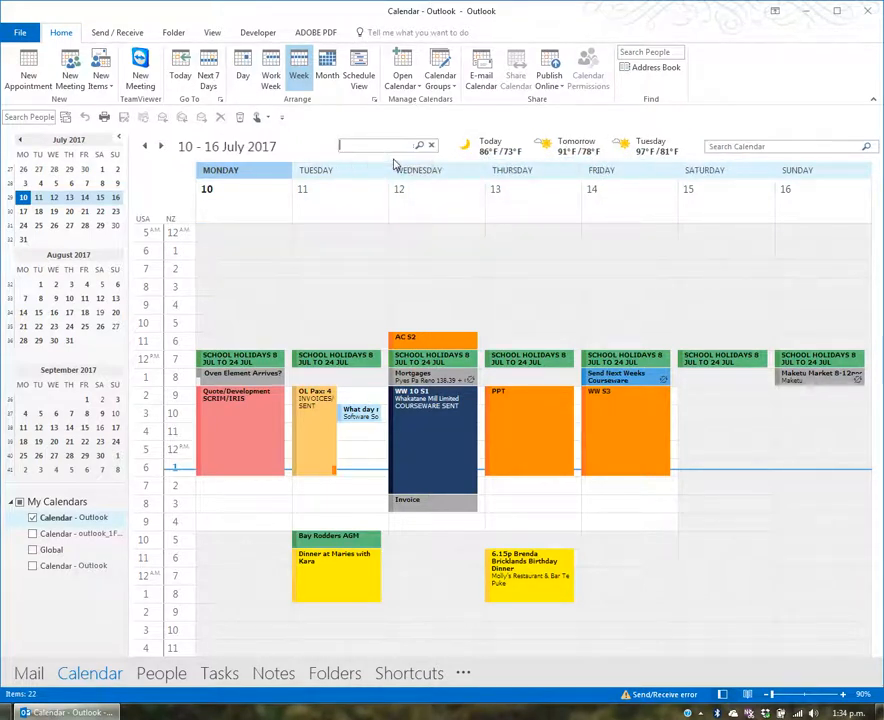
type("Tauranga")
key("Return")
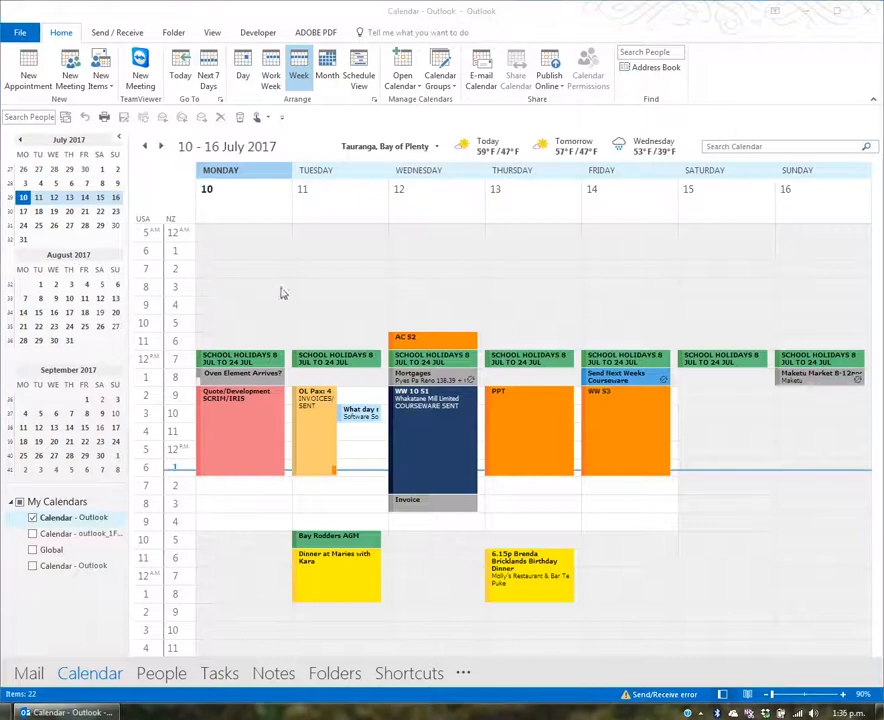
left_click(410, 278)
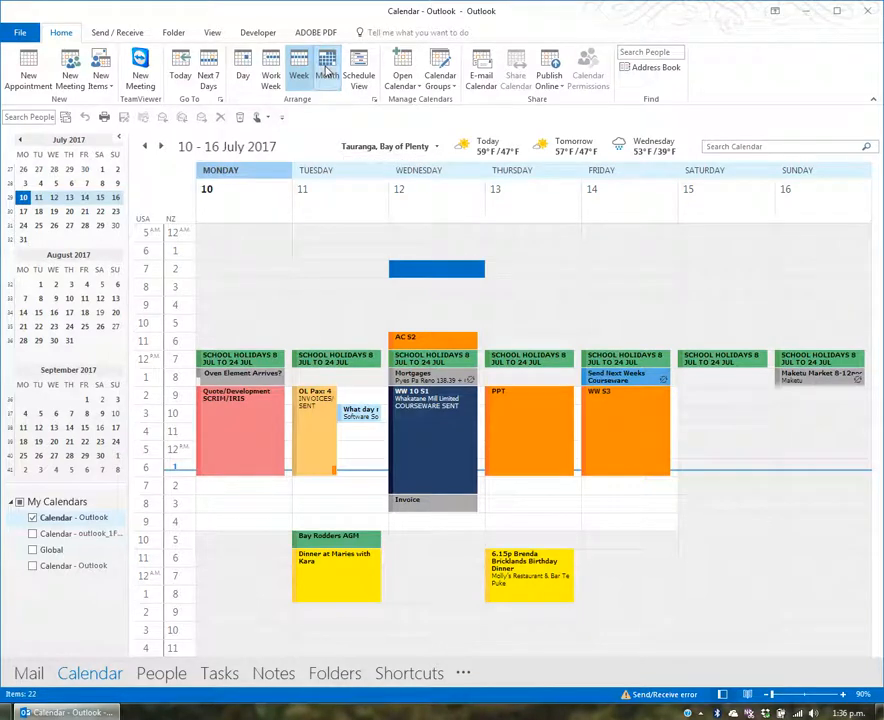
- Switch to the month view and open individual weeks between 10 July and 13 August 2017
left_click(327, 72)
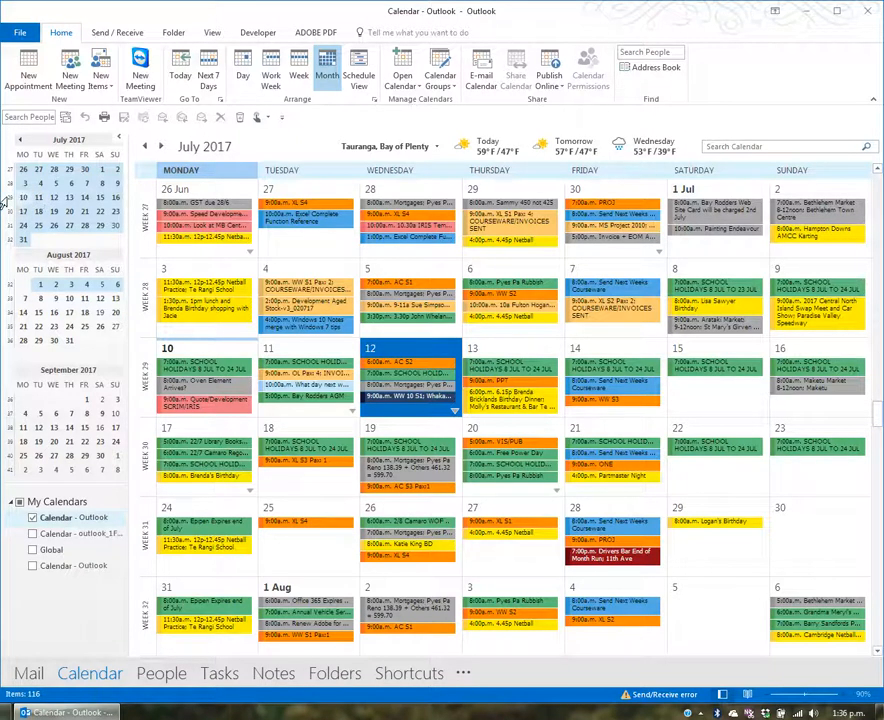
left_click(9, 197)
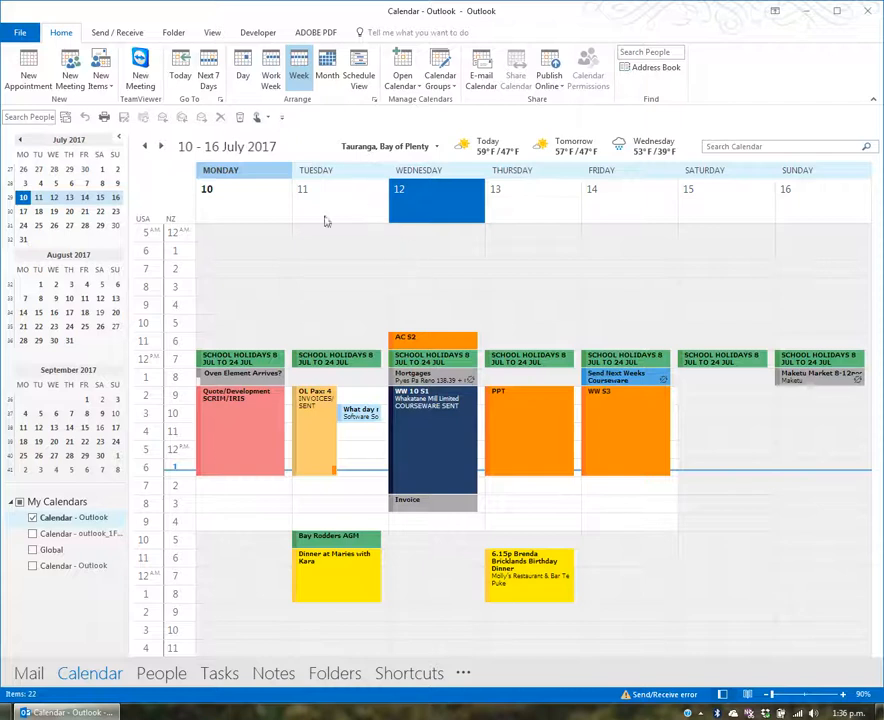
left_click(23, 211)
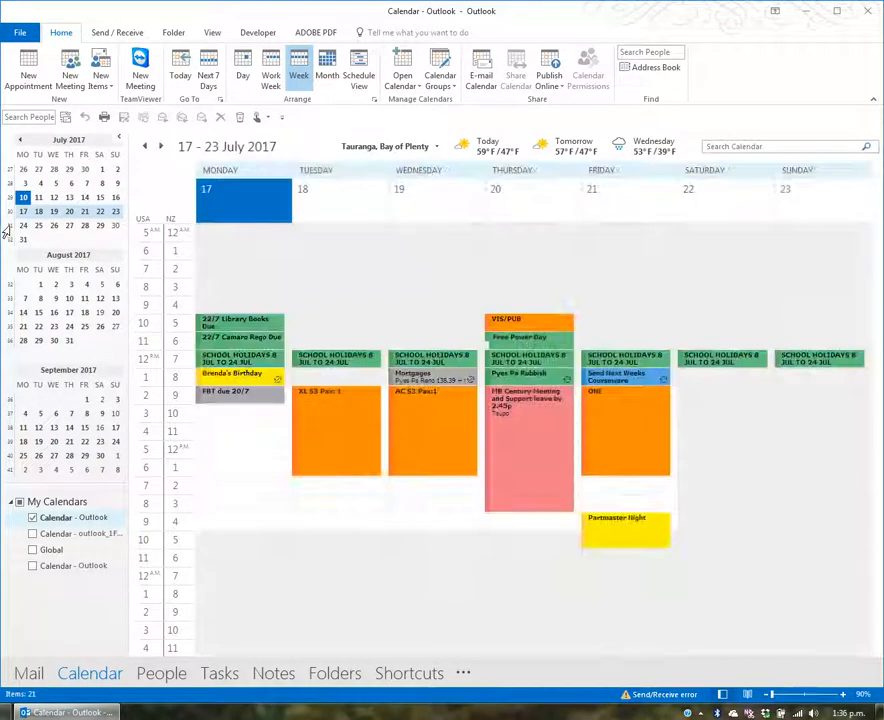
left_click(6, 228)
left_click(8, 240)
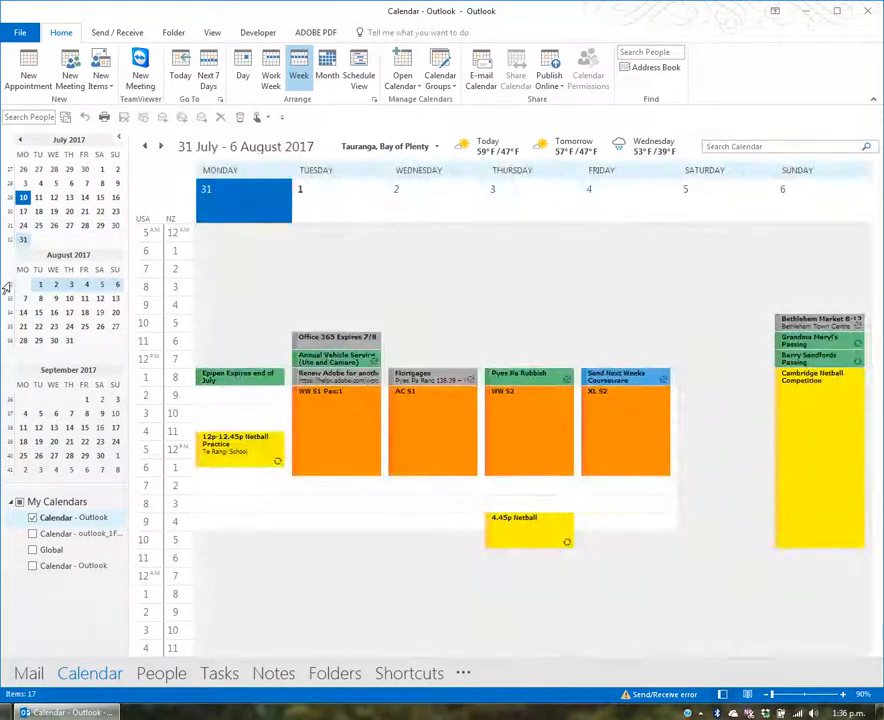
left_click(6, 298)
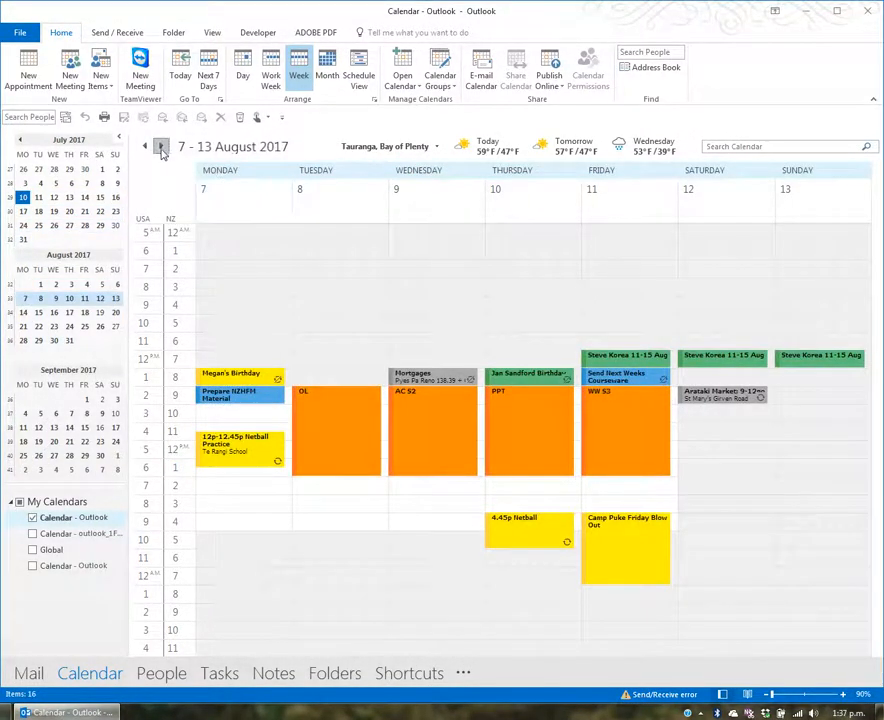
- Browse forward from the week of 7 August and back to the week of 31 July to 6 August
left_click(161, 147)
left_click(160, 147)
left_click(145, 147)
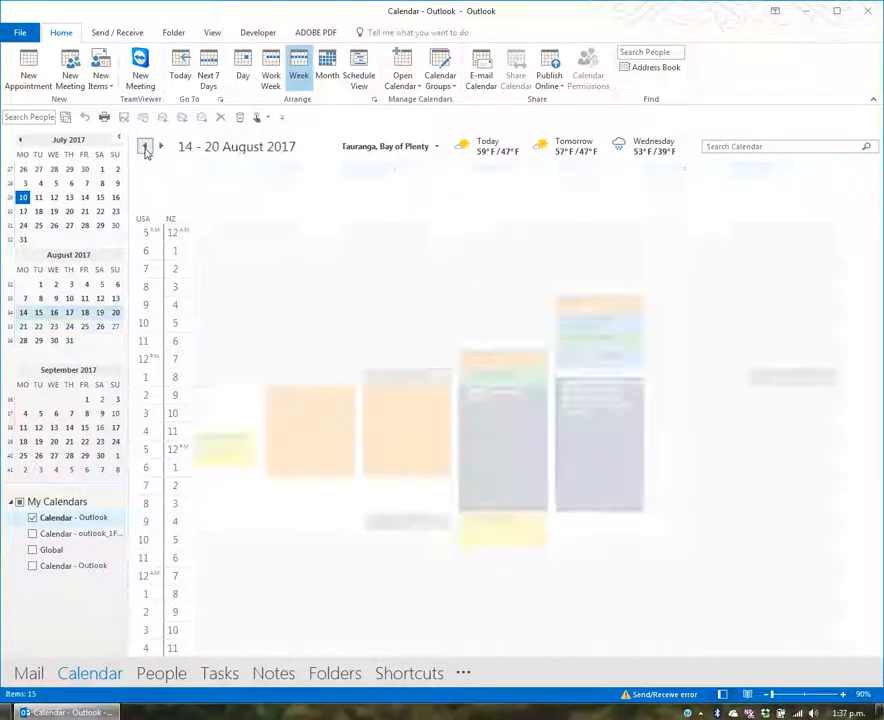
left_click(145, 147)
left_click(145, 147)
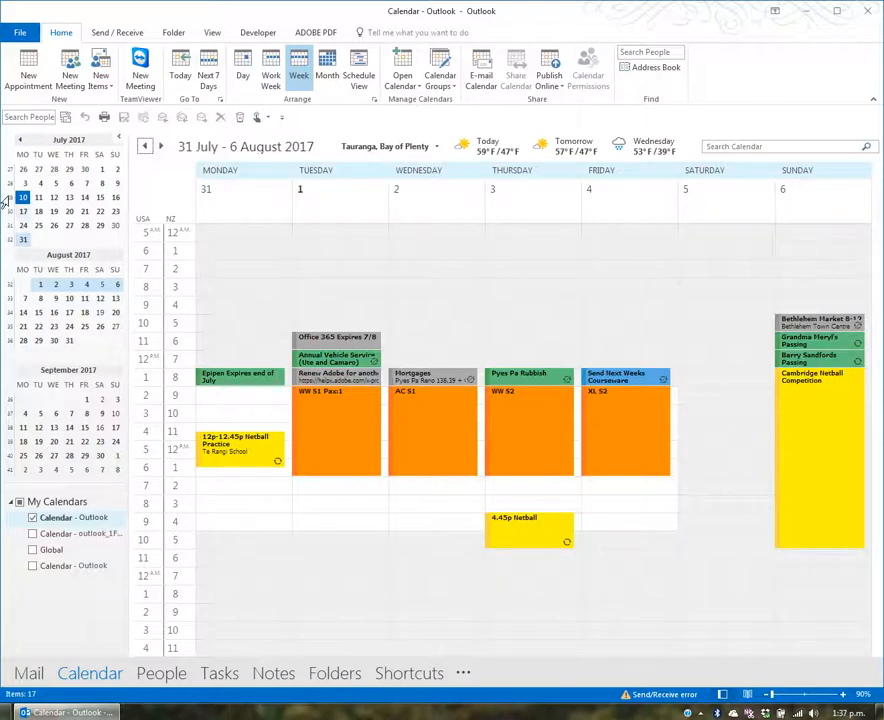
- Display the weeks of 10 to 23 July together, and extend the range through 30 July
left_click_drag(6, 199, 7, 210)
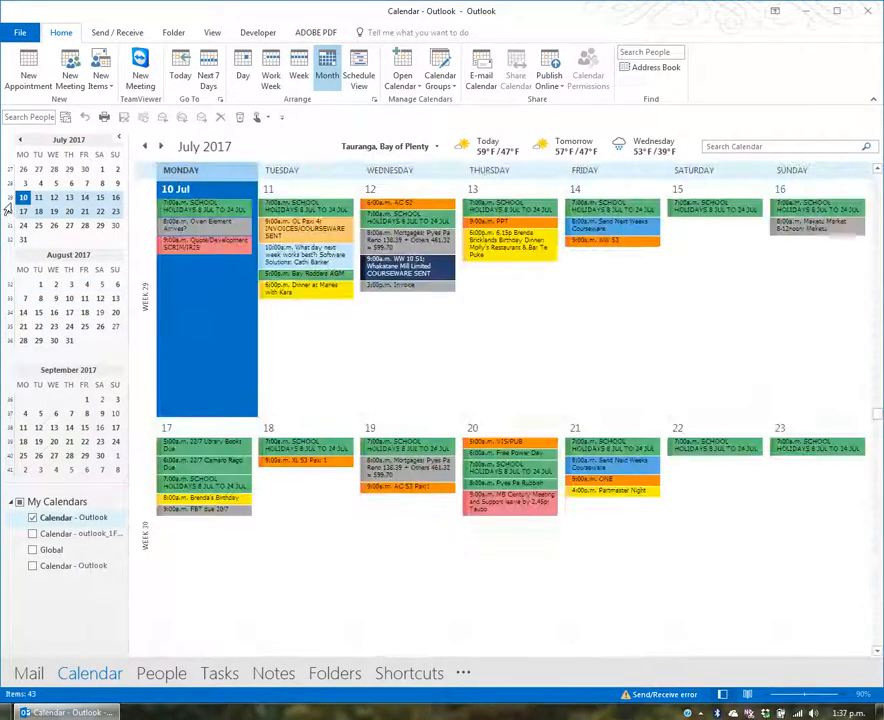
left_click_drag(6, 200, 7, 227)
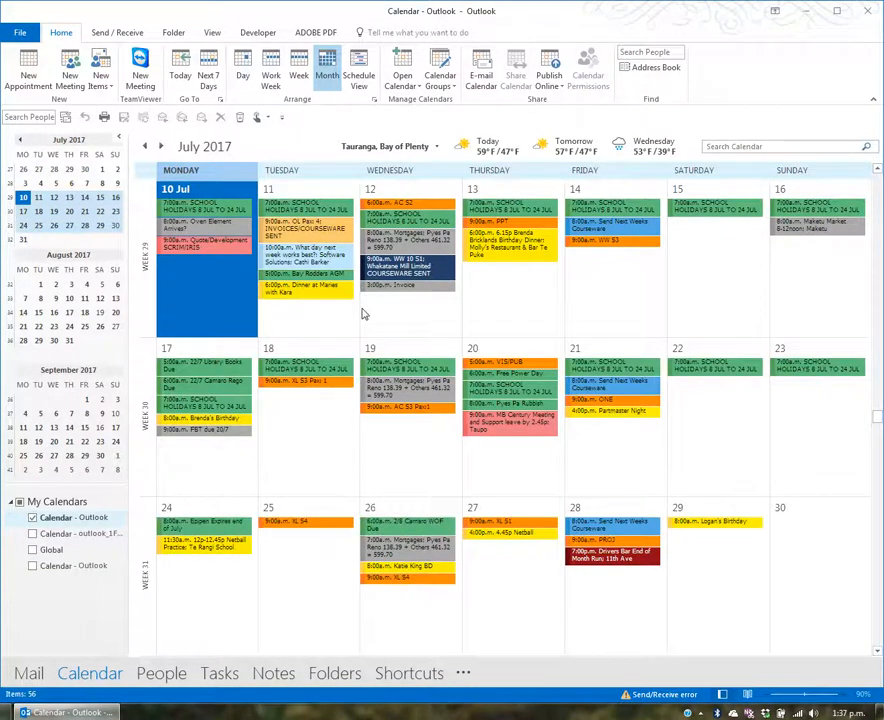
- Display the non-adjacent weeks of 10 July and 14 August together, and return to the single week of 10 to 16 July
left_click(5, 200)
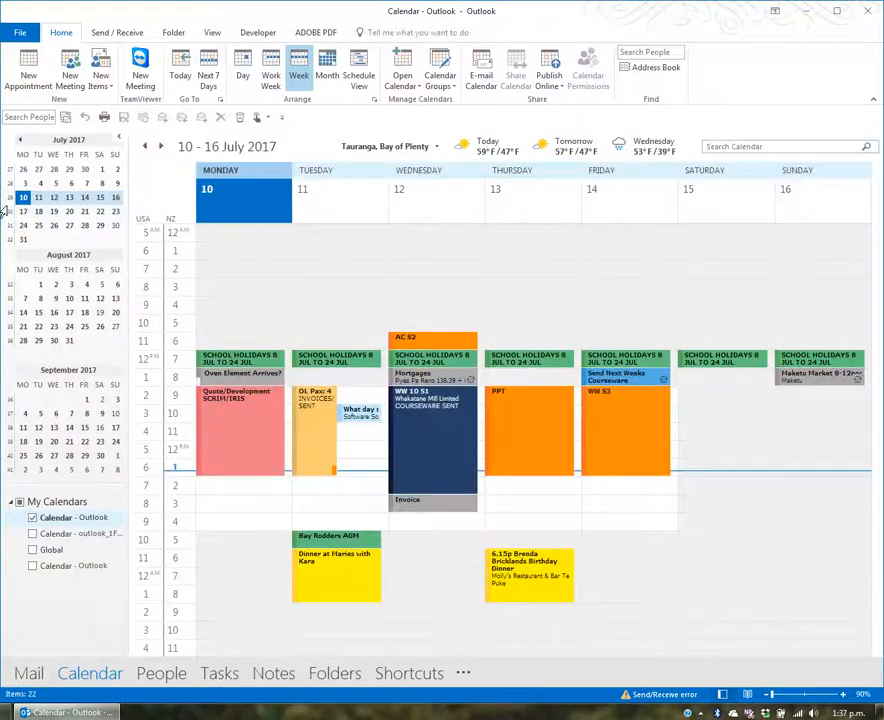
left_click(7, 314, "ctrl")
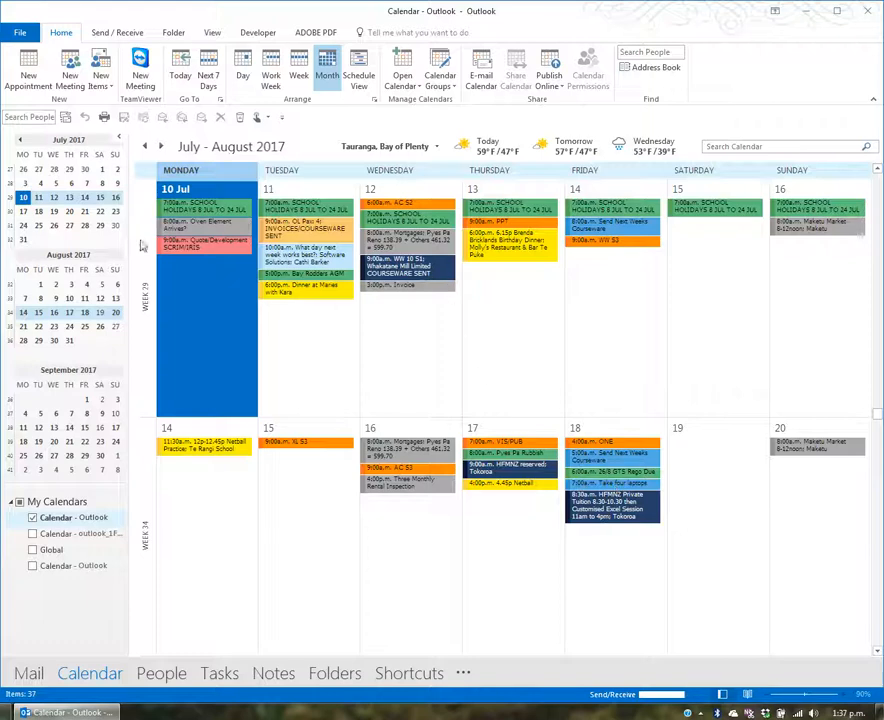
left_click(20, 198)
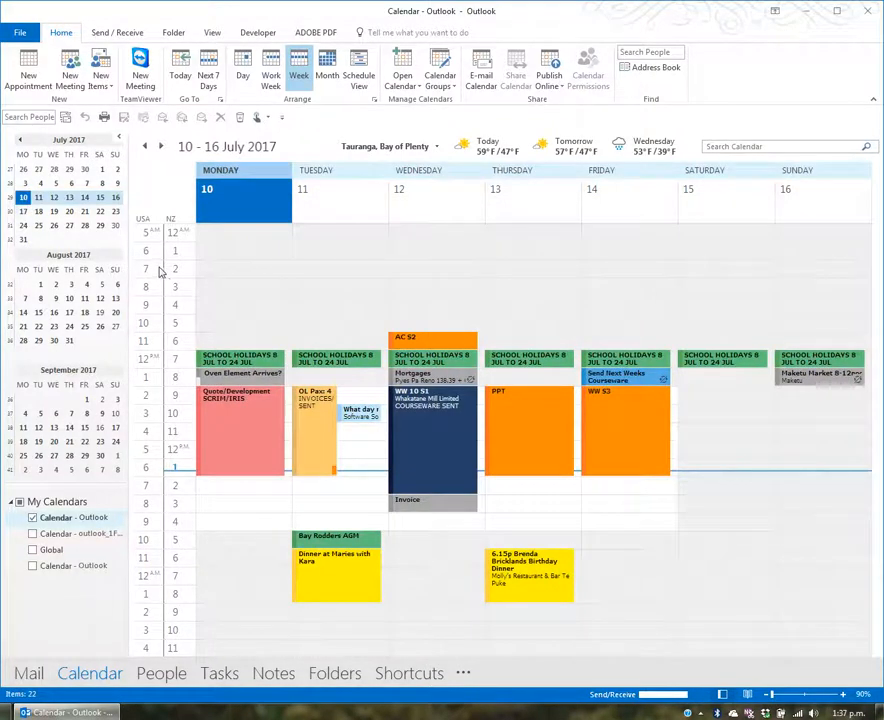
- Set the week view's time scale to 30 minutes and look over the working hours
right_click(171, 381)
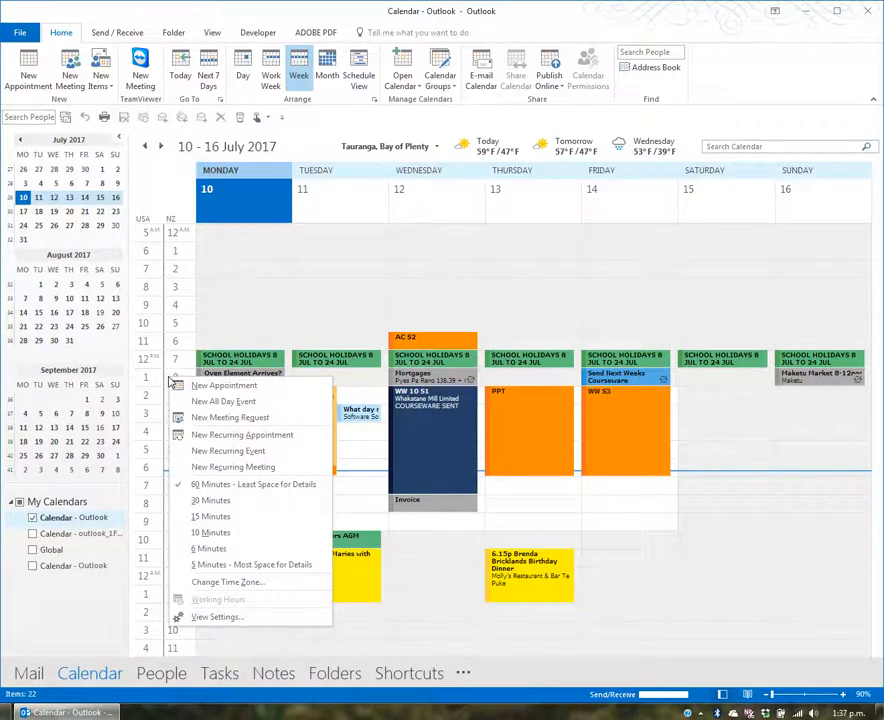
left_click(206, 500)
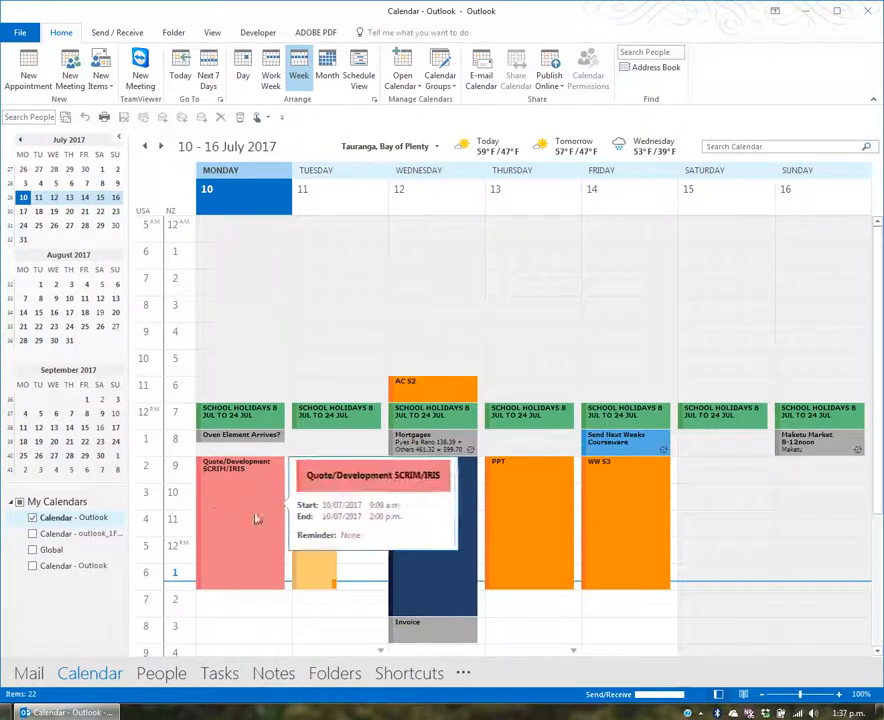
scroll(264, 517, "down", 4)
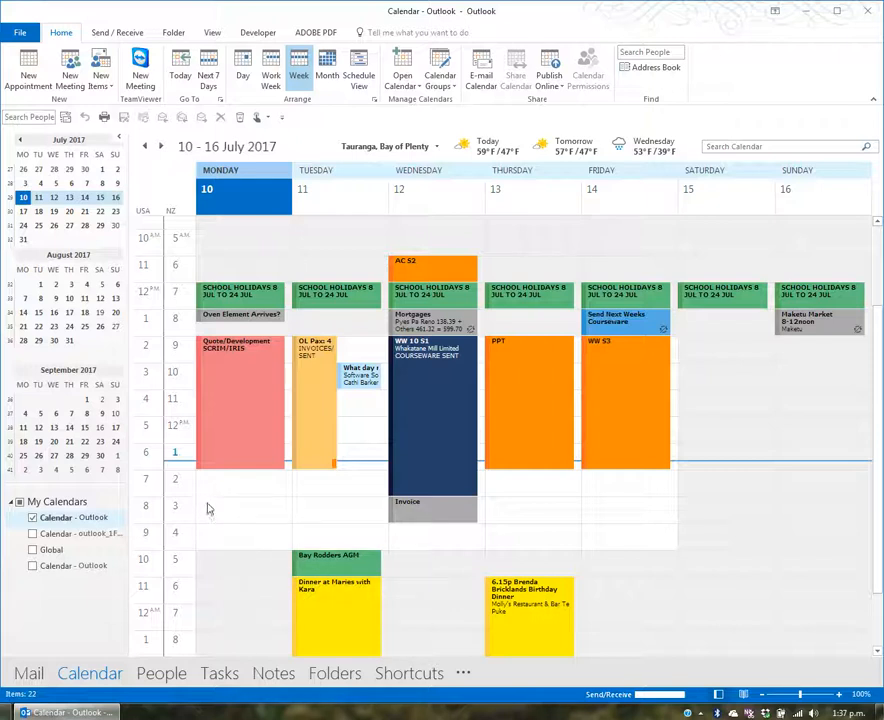
- Try the 15-minute time scale, look over the day's appointments, and restore the 60-minute scale
right_click(174, 402)
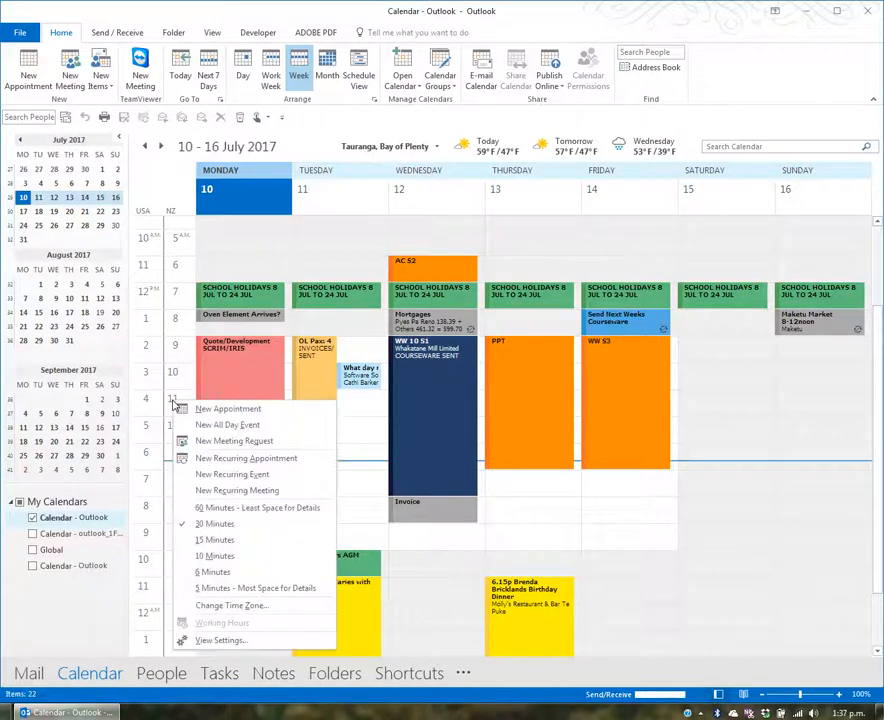
left_click(207, 539)
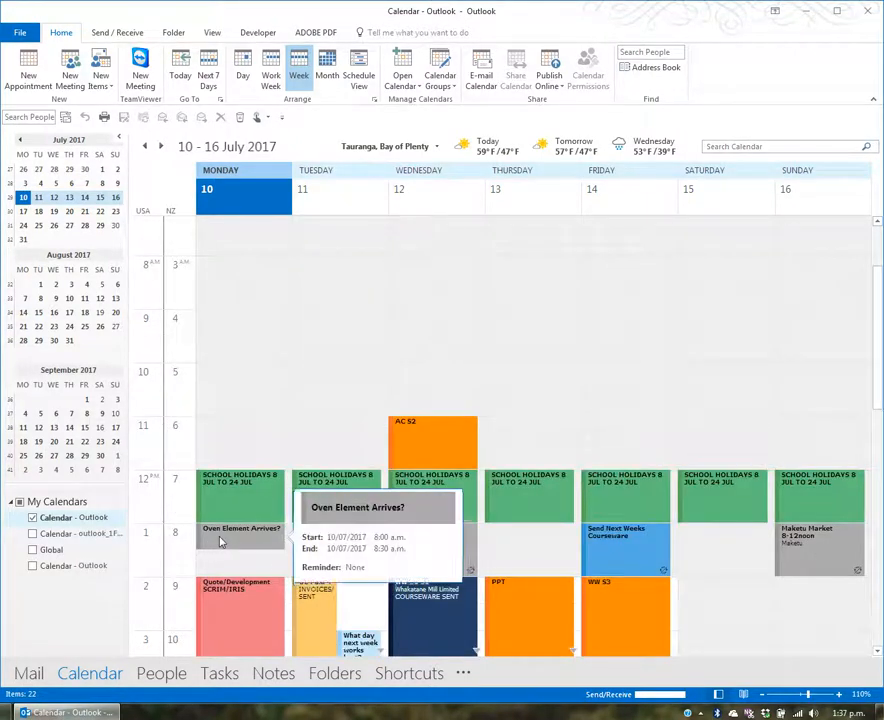
scroll(215, 545, "down", 8)
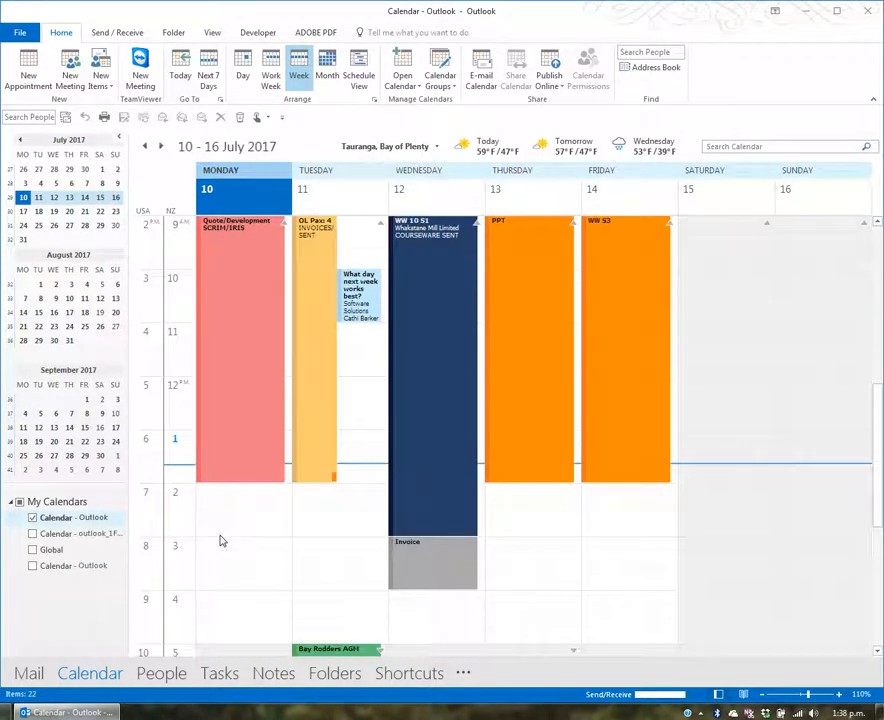
scroll(221, 541, "down", 3)
scroll(221, 541, "up", 3)
scroll(221, 538, "up", 2)
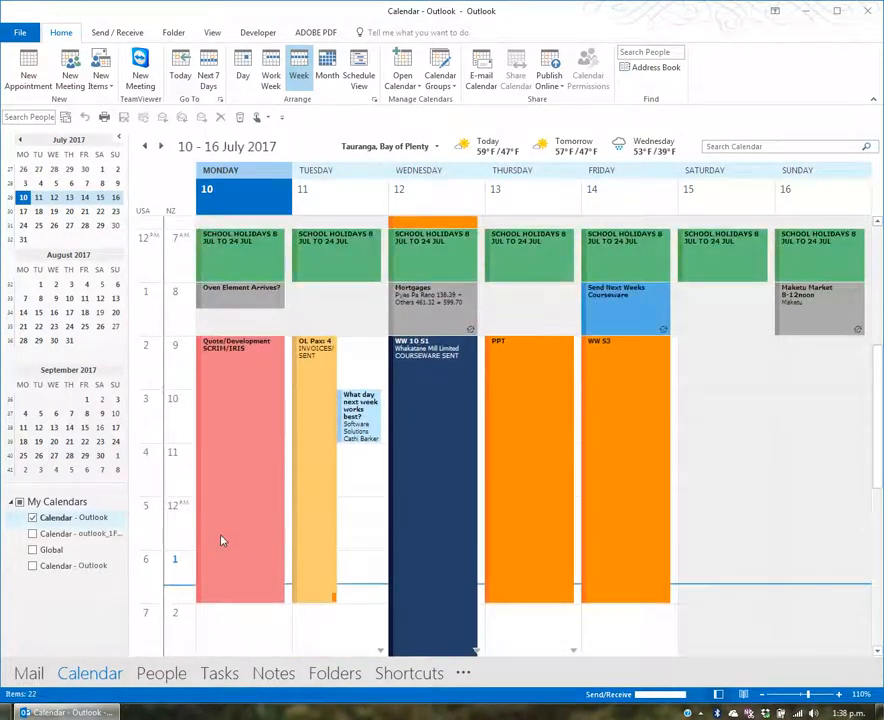
right_click(170, 377)
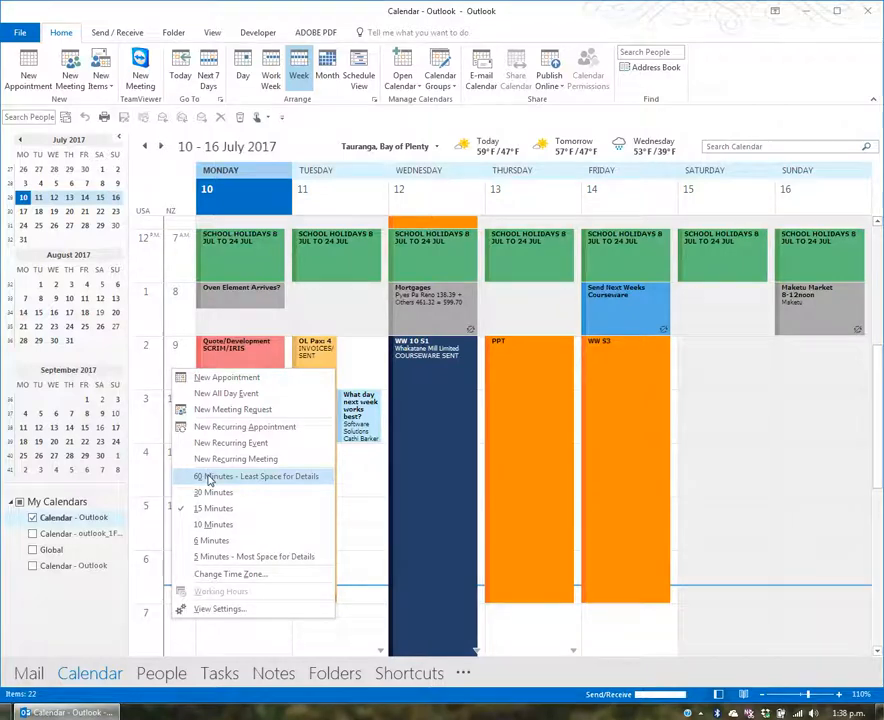
left_click(208, 477)
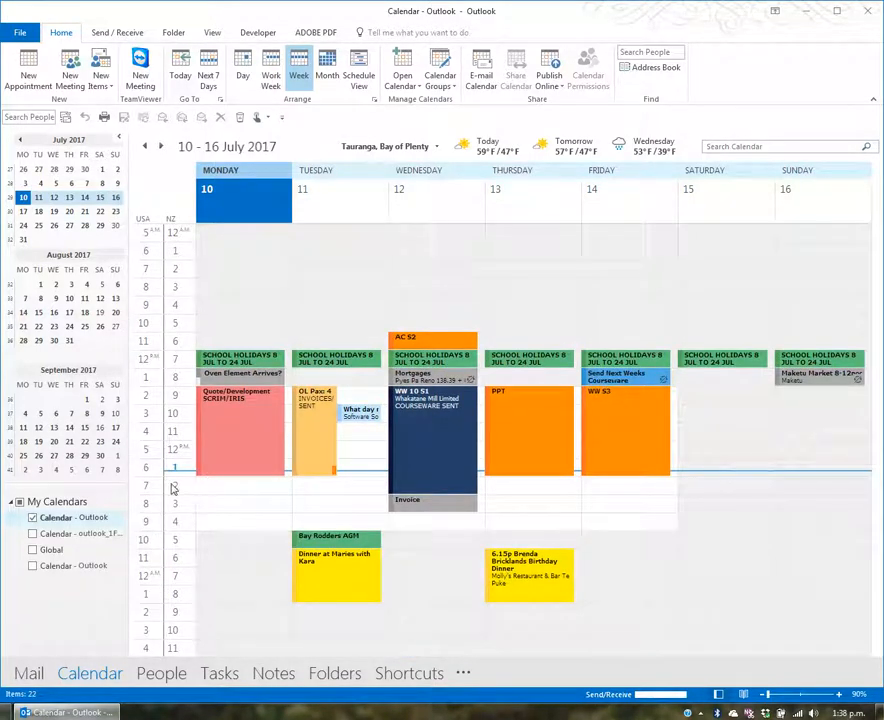